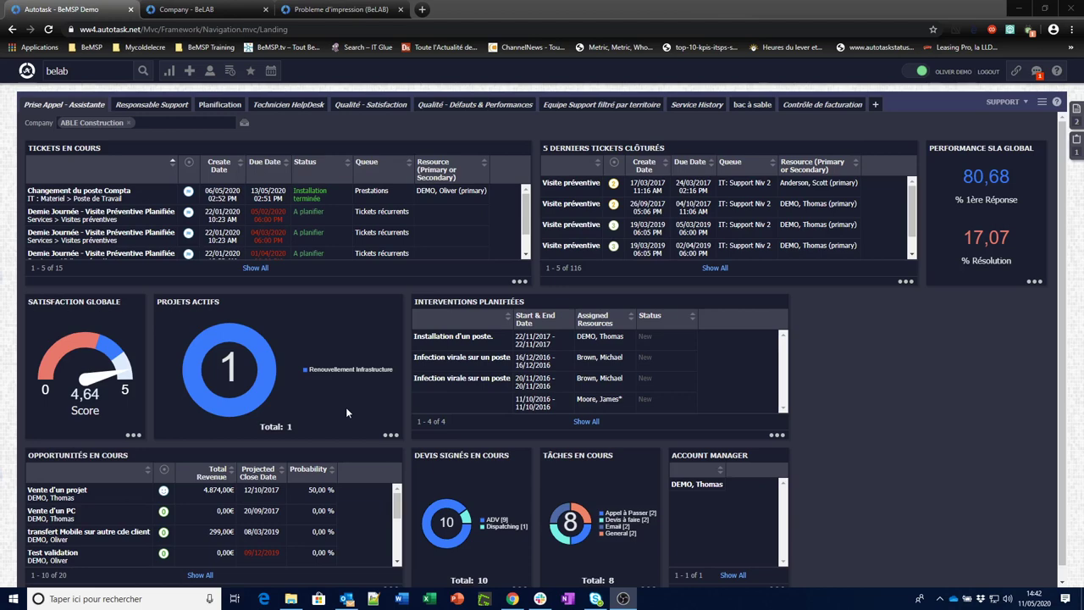
Step: Check the round-trip distance in kilometres in the BeLAB company's edit form, and leave the form without saving
click(218, 10)
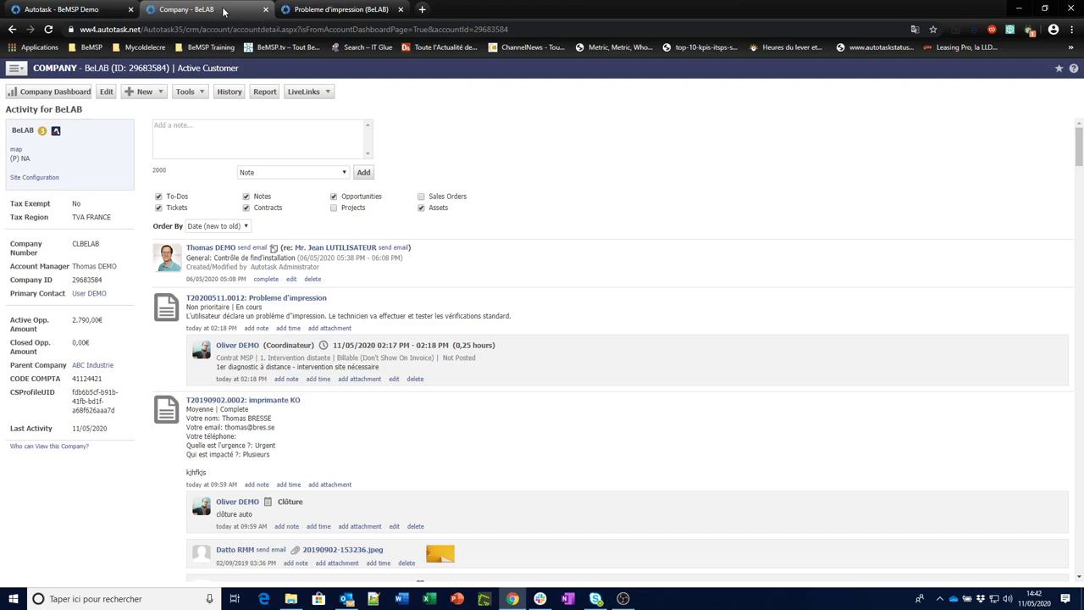
click(109, 96)
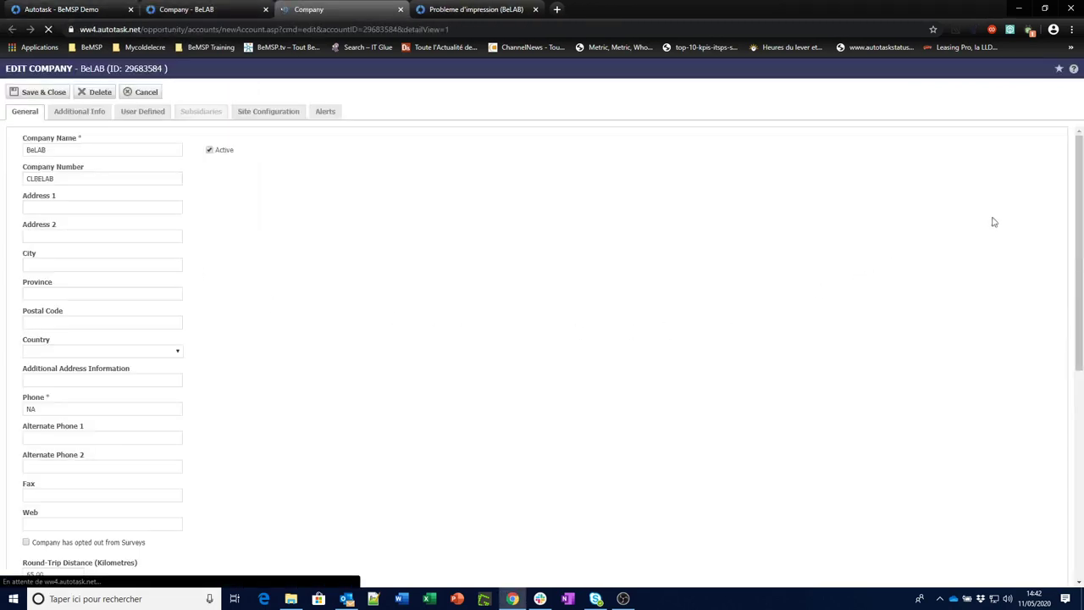
drag(1079, 190, 1069, 295)
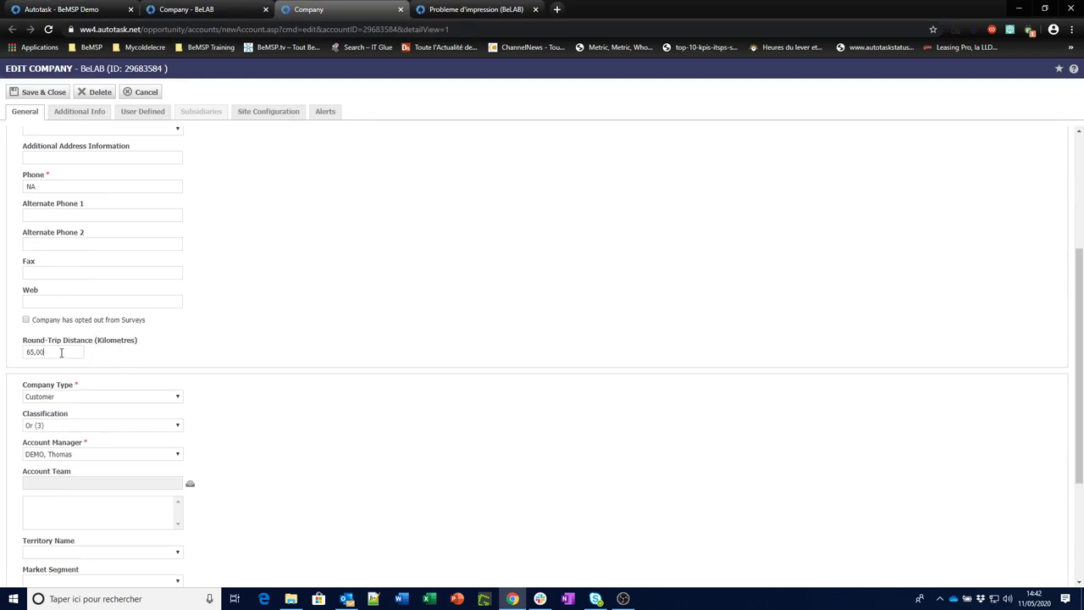
drag(61, 352, 26, 351)
click(144, 93)
mouse_move(157, 98)
Step: Display the Material billing codes from the Finance, Accounting & Invoicing section of the administration settings
click(59, 9)
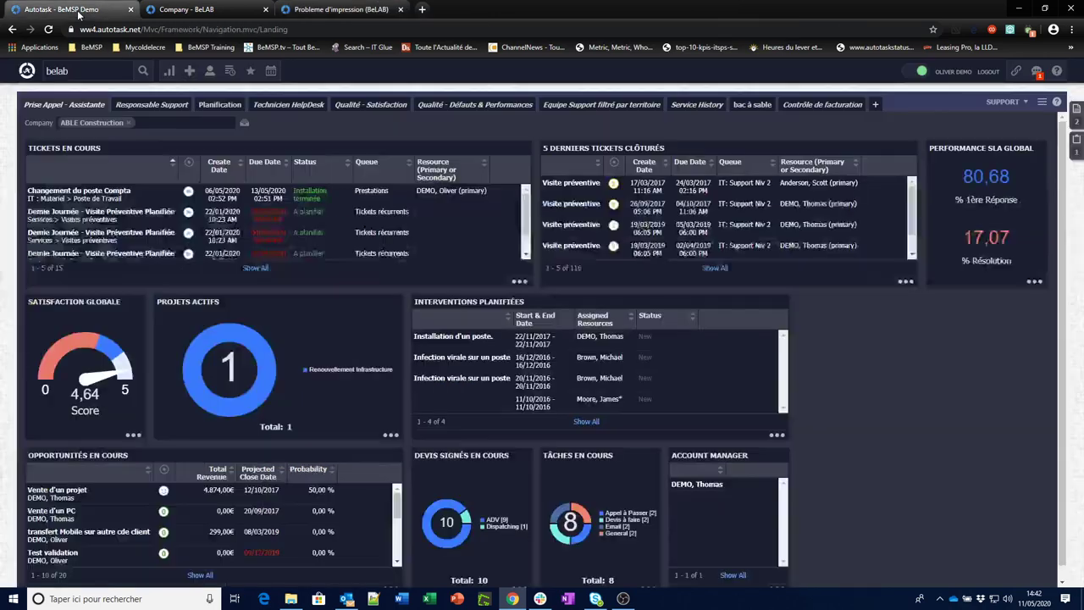
mouse_move(30, 74)
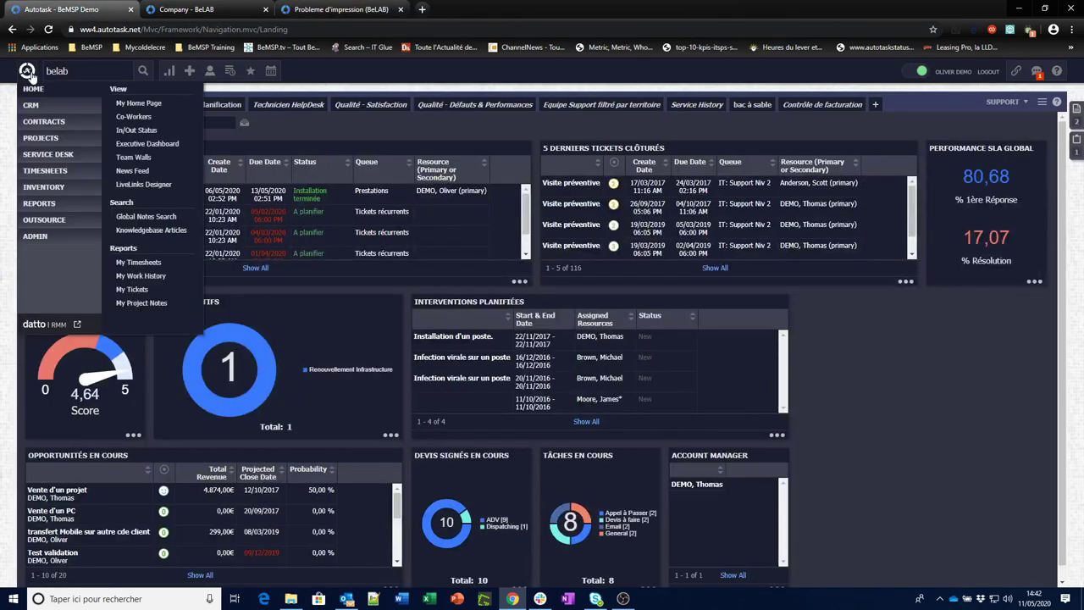
mouse_move(47, 237)
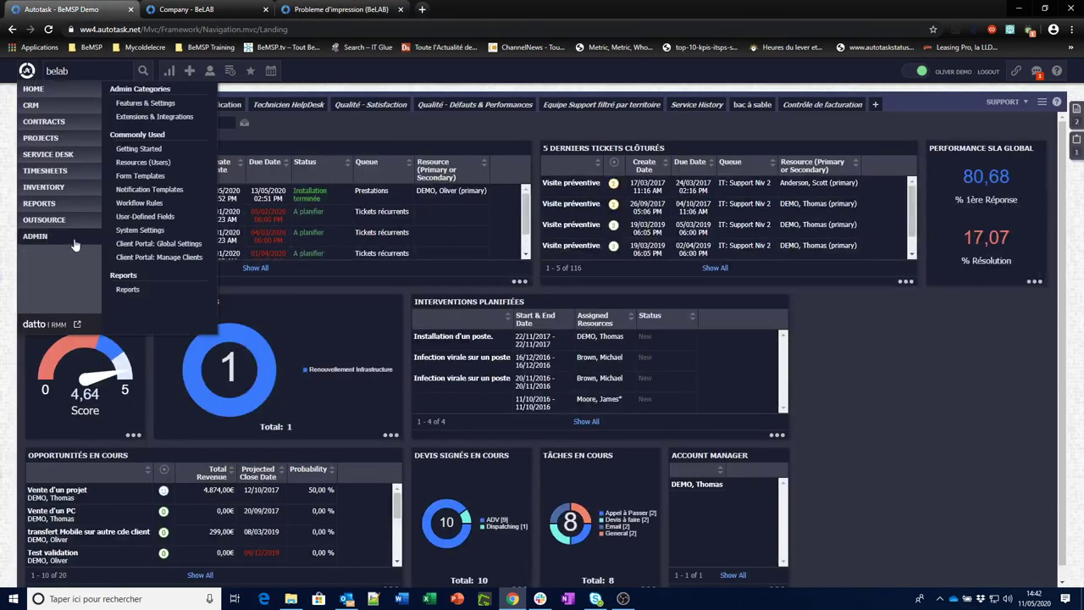
click(152, 117)
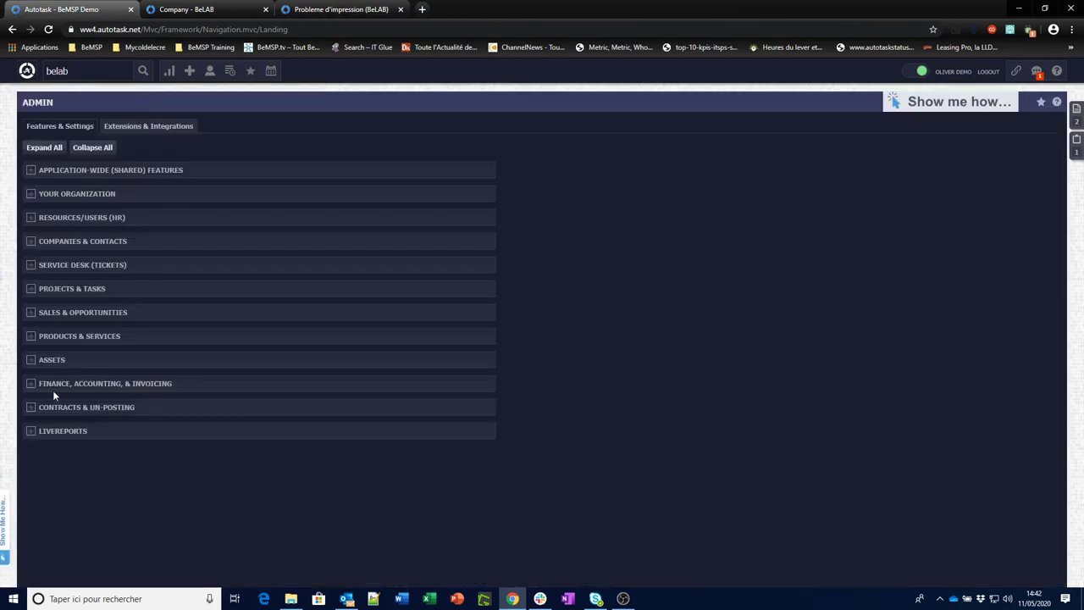
click(32, 384)
scroll(51, 296, down, 2)
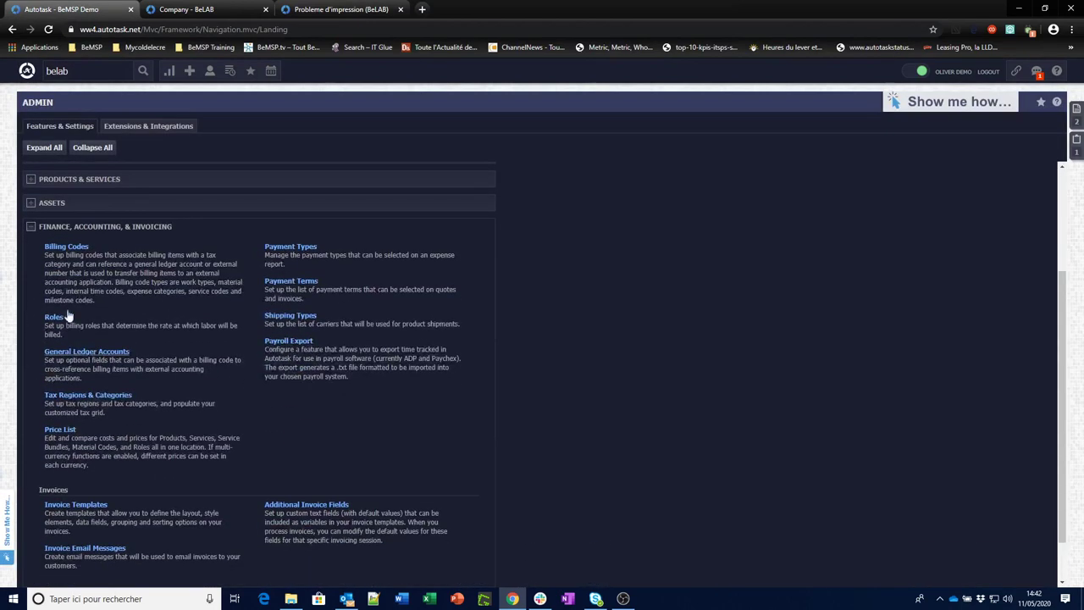
click(68, 248)
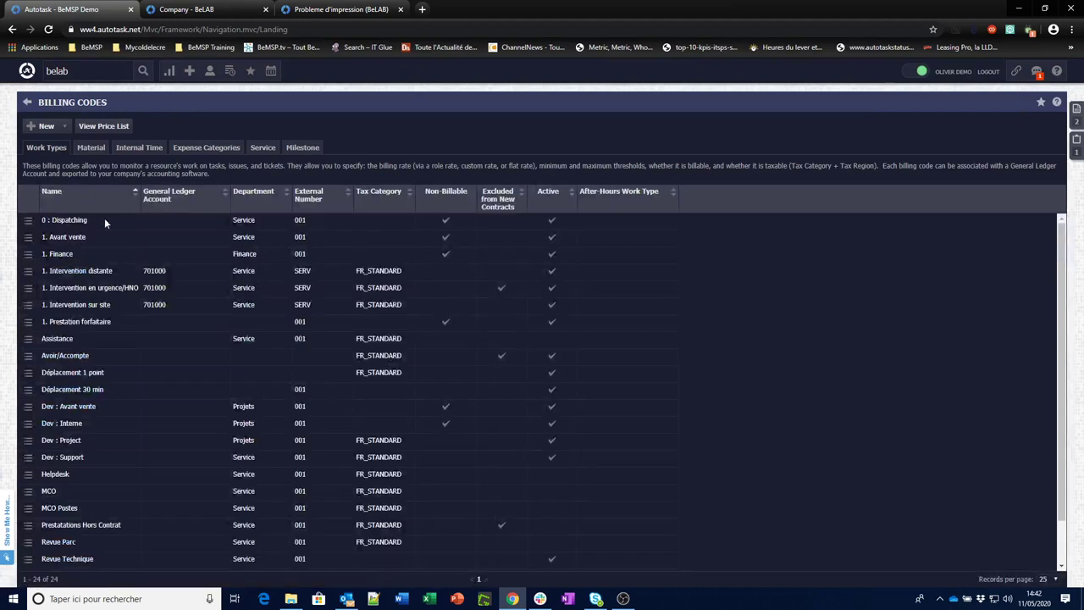
click(91, 147)
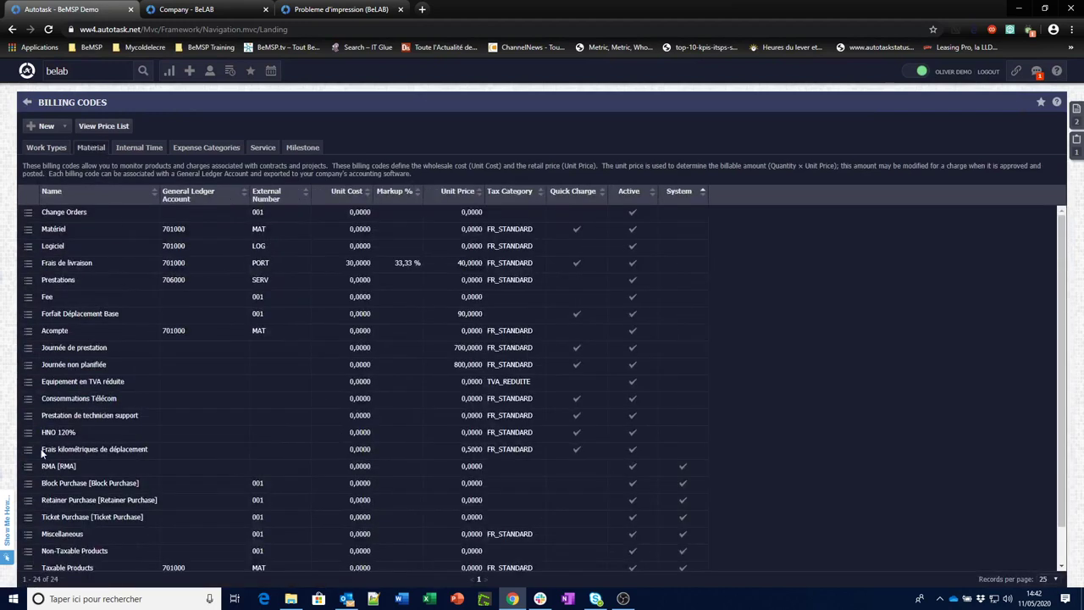
Step: Inspect the unit price of the material code "Frais kilométriques de déplacement" and close its edit form without saving
drag(40, 449, 147, 449)
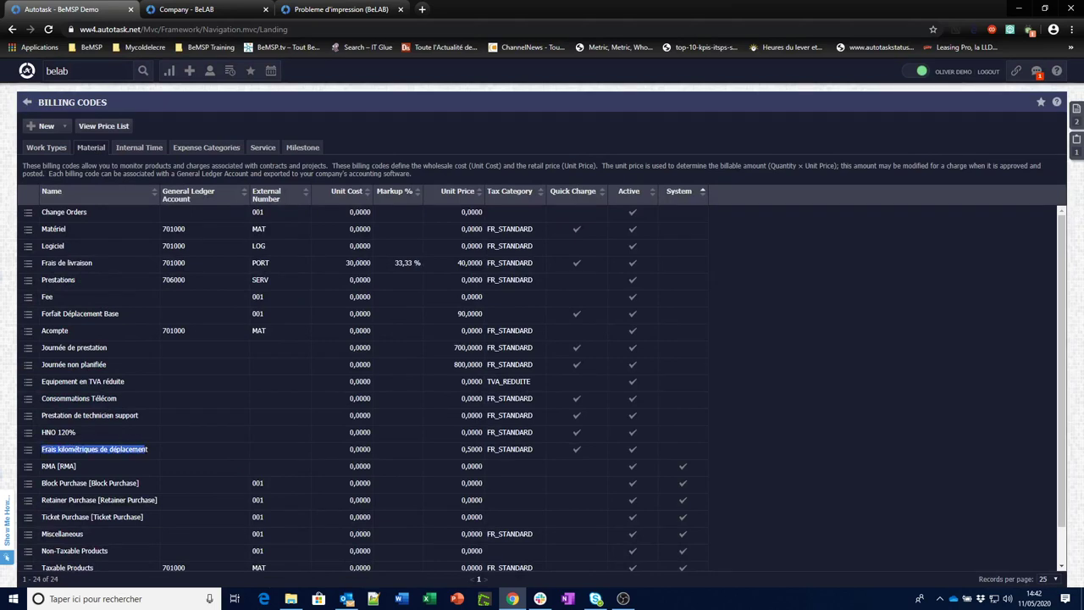
click(28, 449)
click(63, 474)
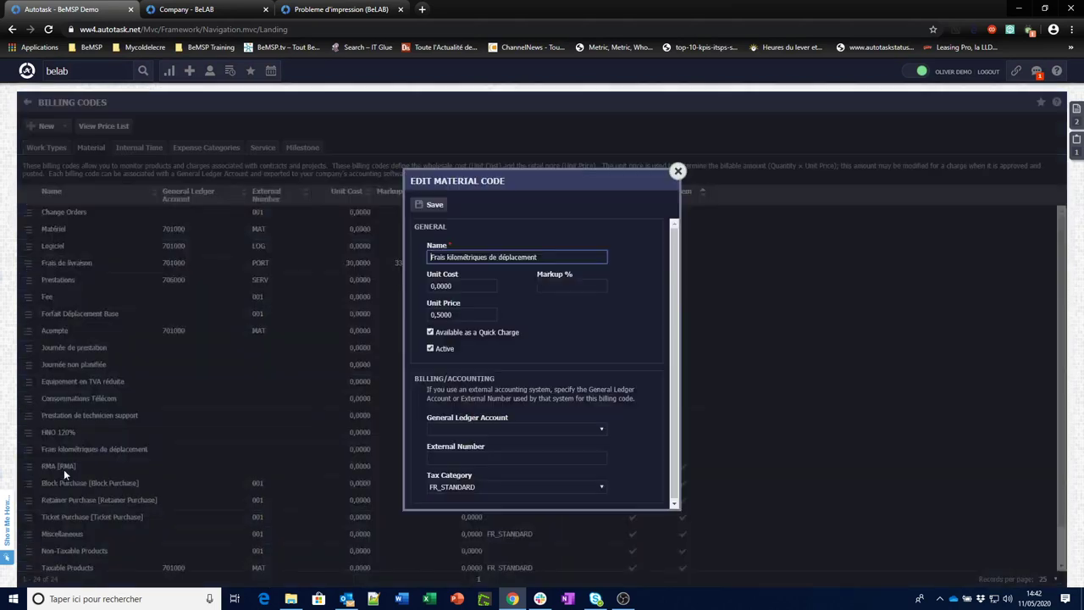
drag(461, 314, 428, 314)
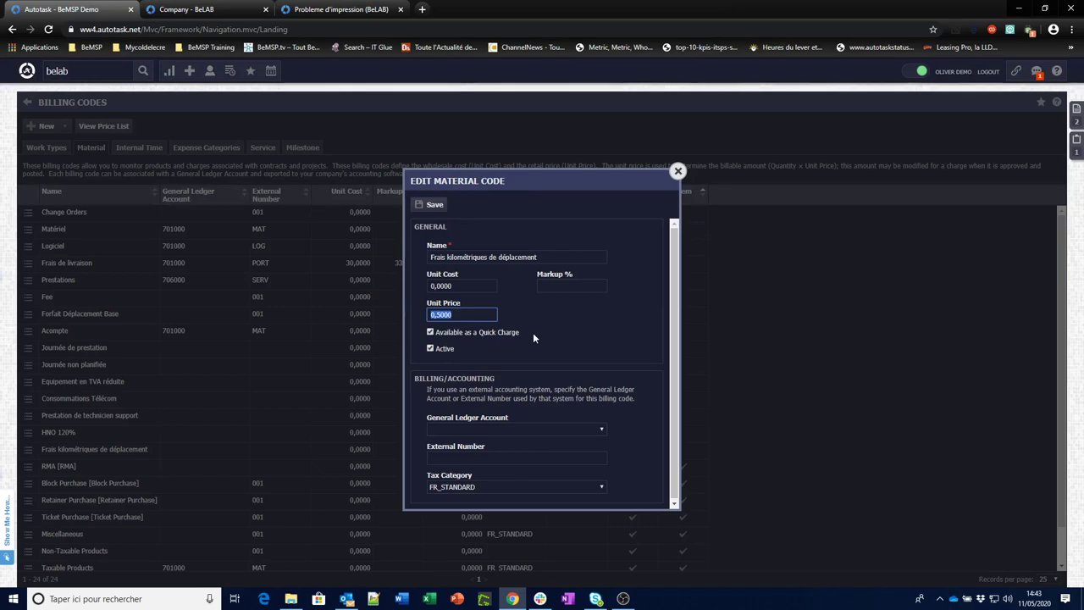
click(677, 172)
Step: Display the Service Desk settings within the System Settings of the application-wide features
click(27, 104)
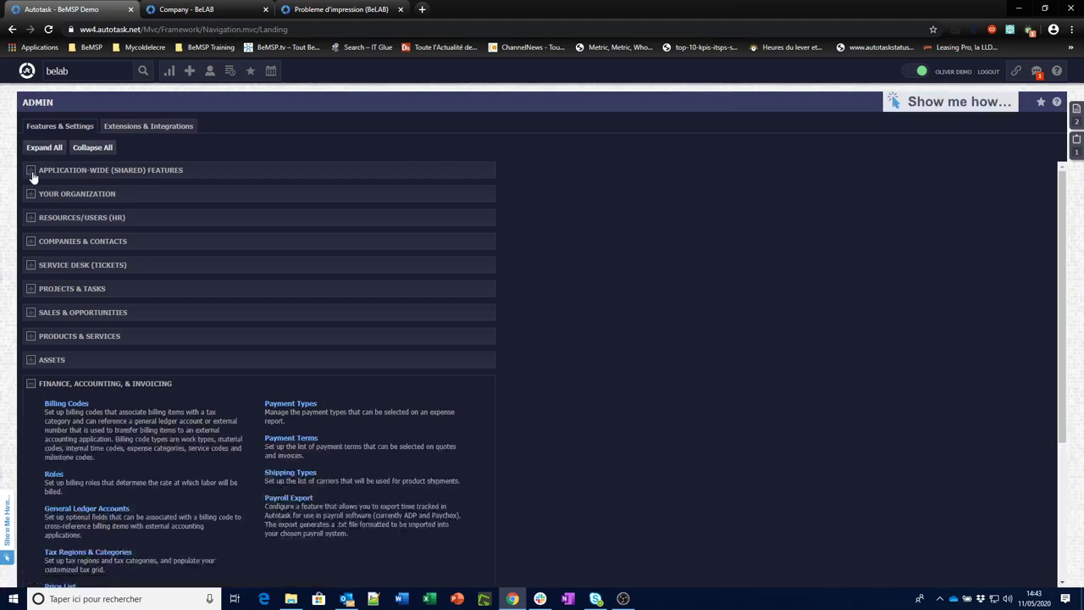
click(30, 173)
click(76, 193)
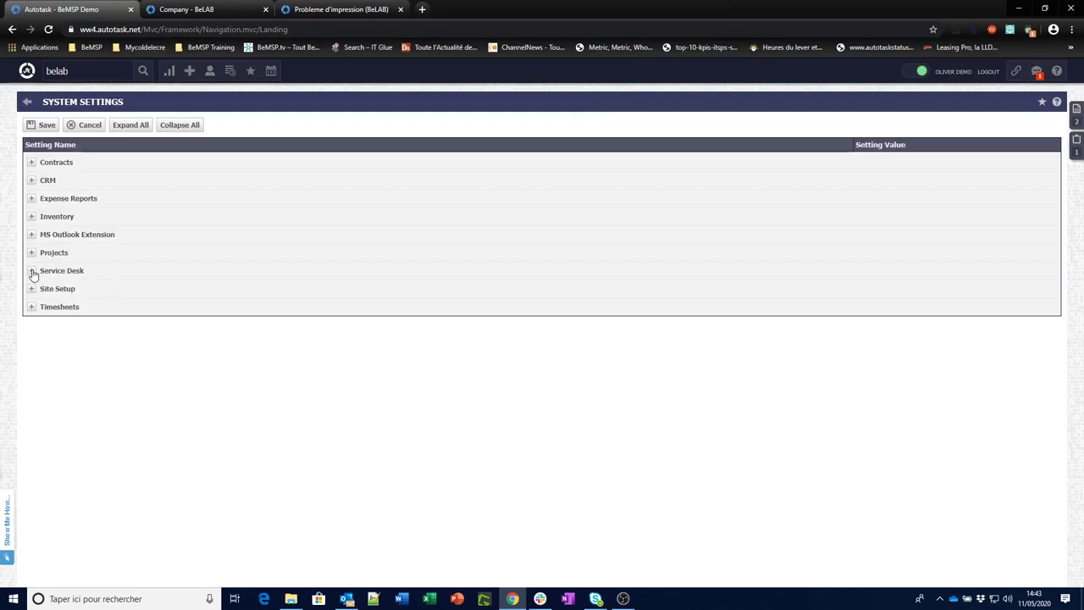
click(31, 272)
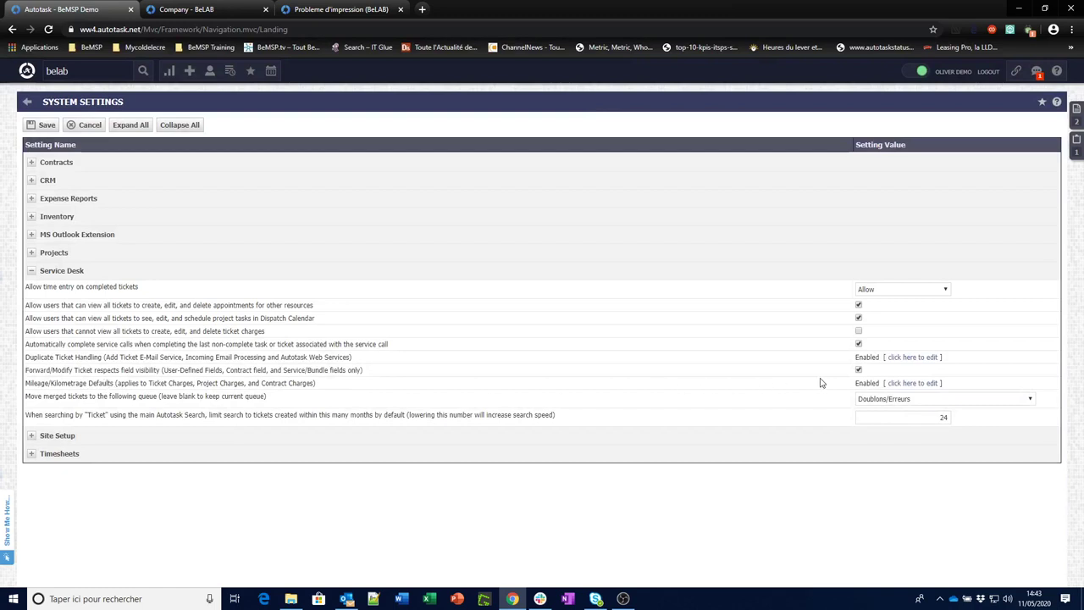
Step: Review the Mileage/Kilometrage Defaults with "Frais kilométriques de déplacement" as the round-trip material code, and save them
click(919, 385)
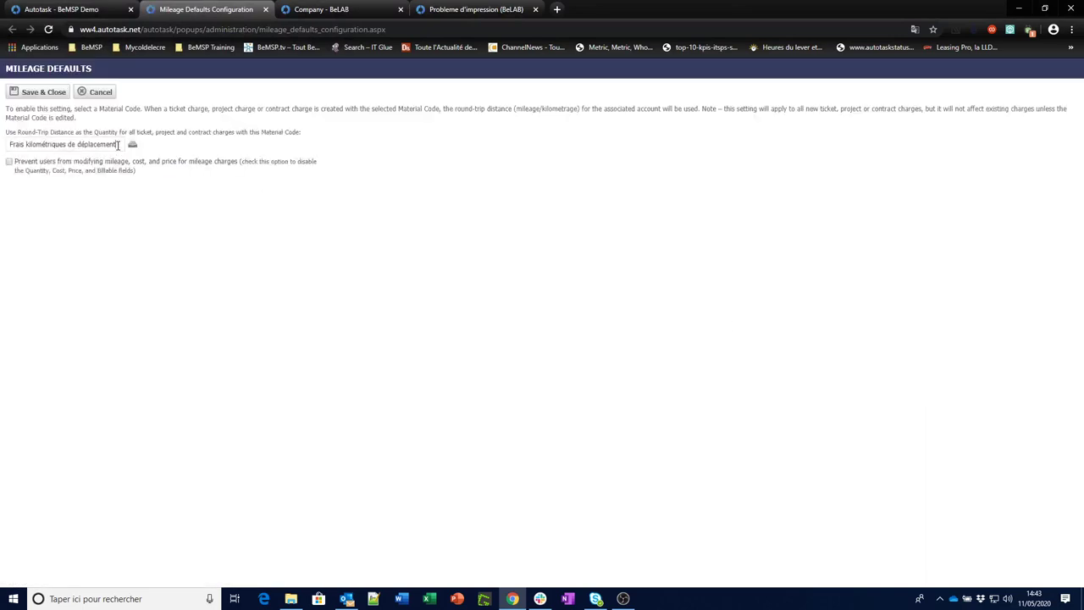
drag(115, 144, 7, 144)
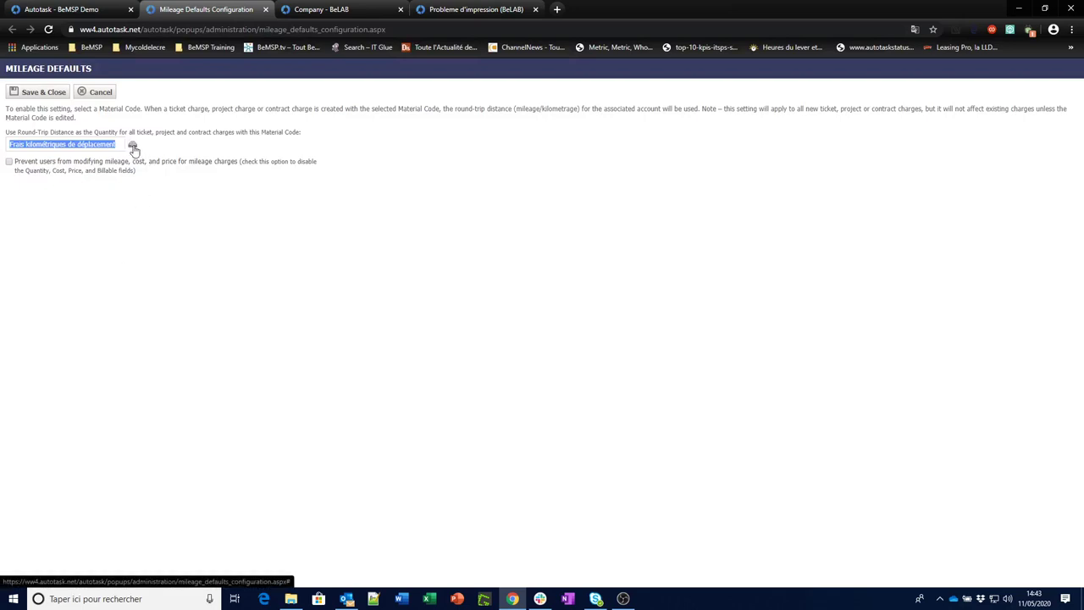
click(54, 94)
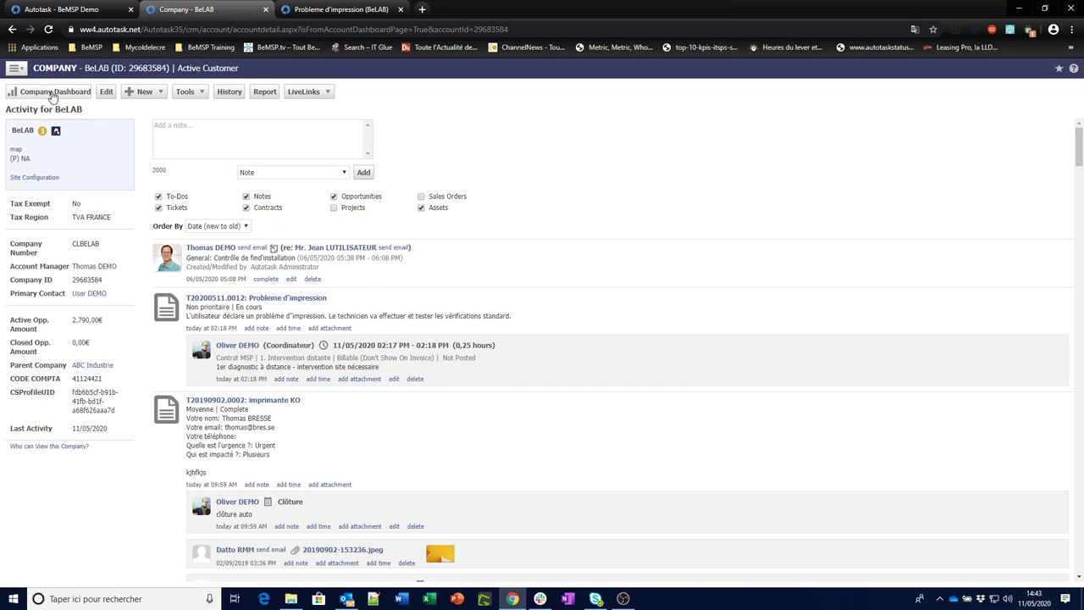
Step: Review the charges and the activity entries of BeLAB's "Probleme d'impression" ticket
click(355, 10)
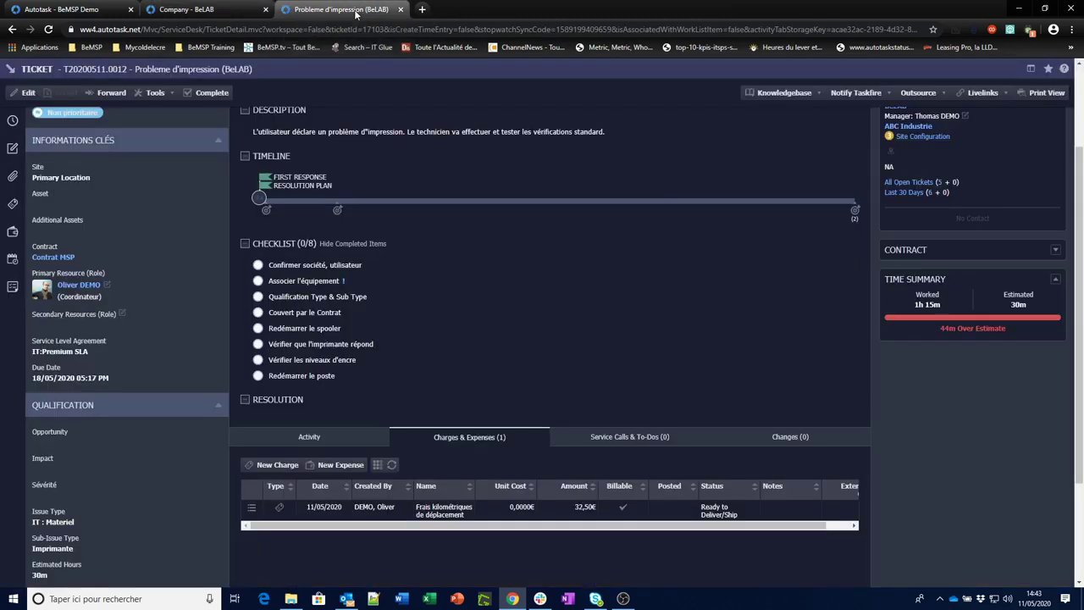
scroll(485, 303, up, 2)
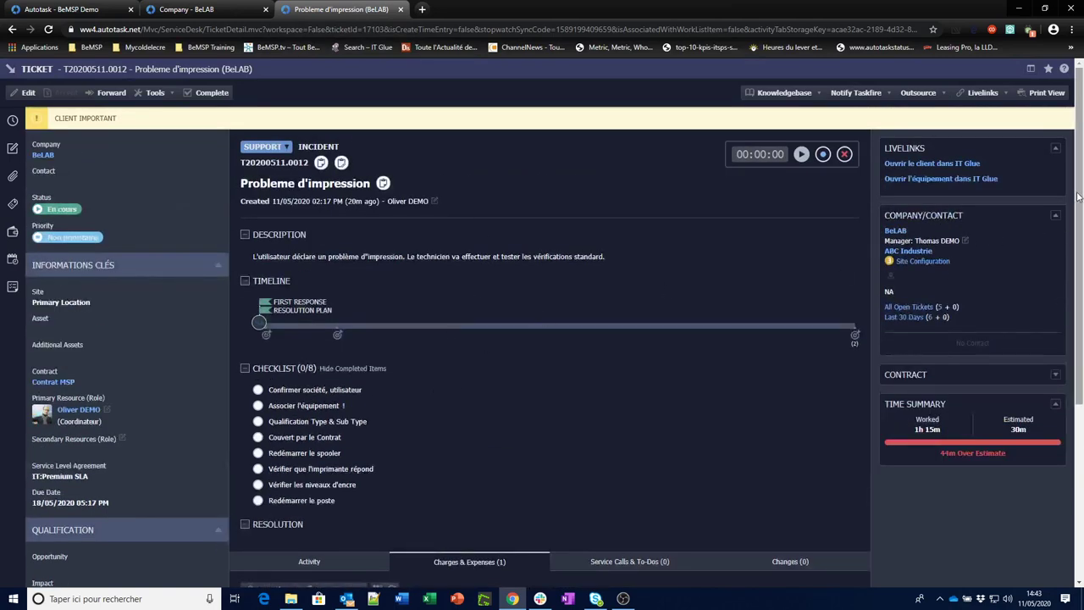
scroll(1078, 209, down, 1)
scroll(1079, 209, down, 3)
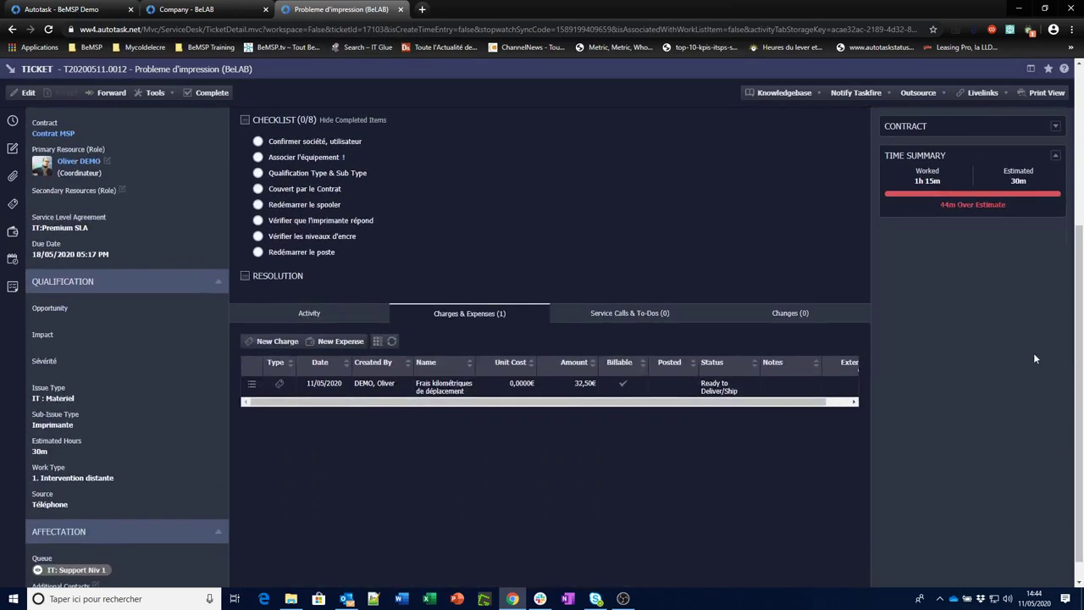
click(309, 314)
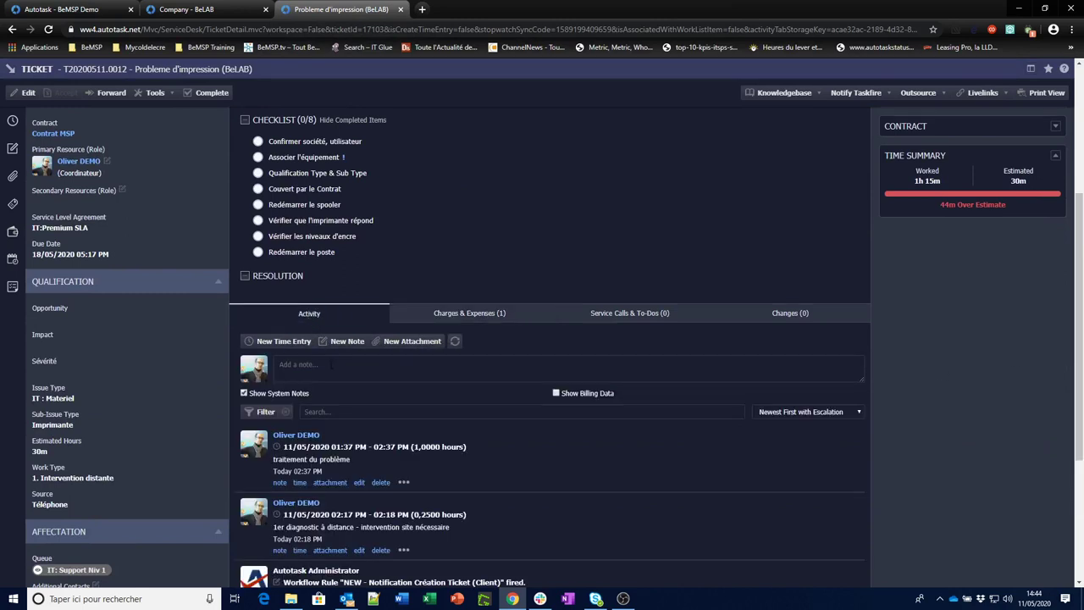
scroll(1079, 338, down, 2)
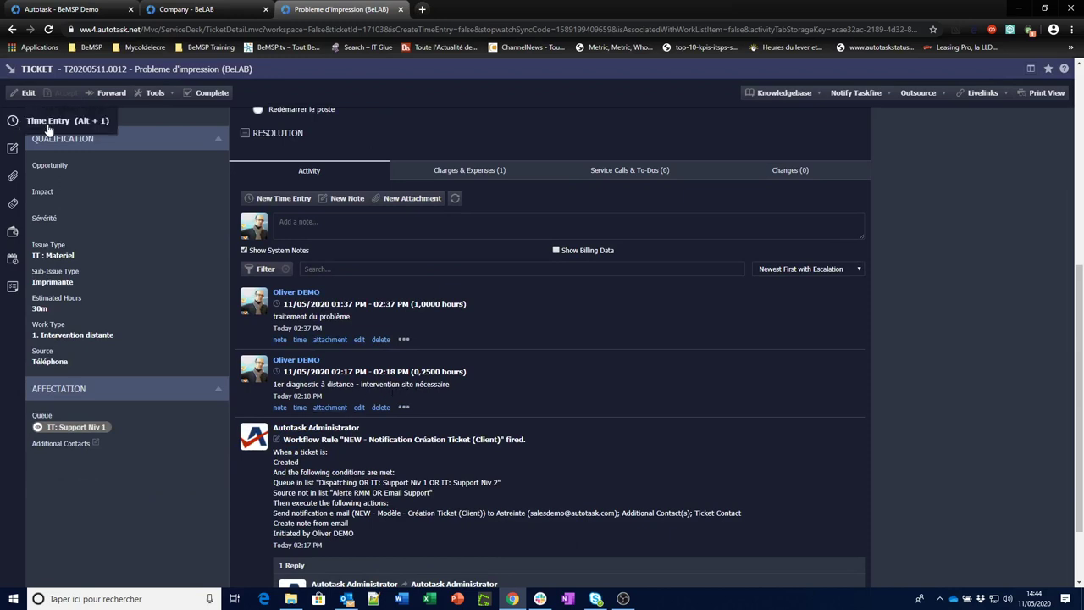
Step: Fill in a new ticket time entry with work type "1. Intervention sur site", 1 hour worked and the summary note "intervention ok"
click(48, 127)
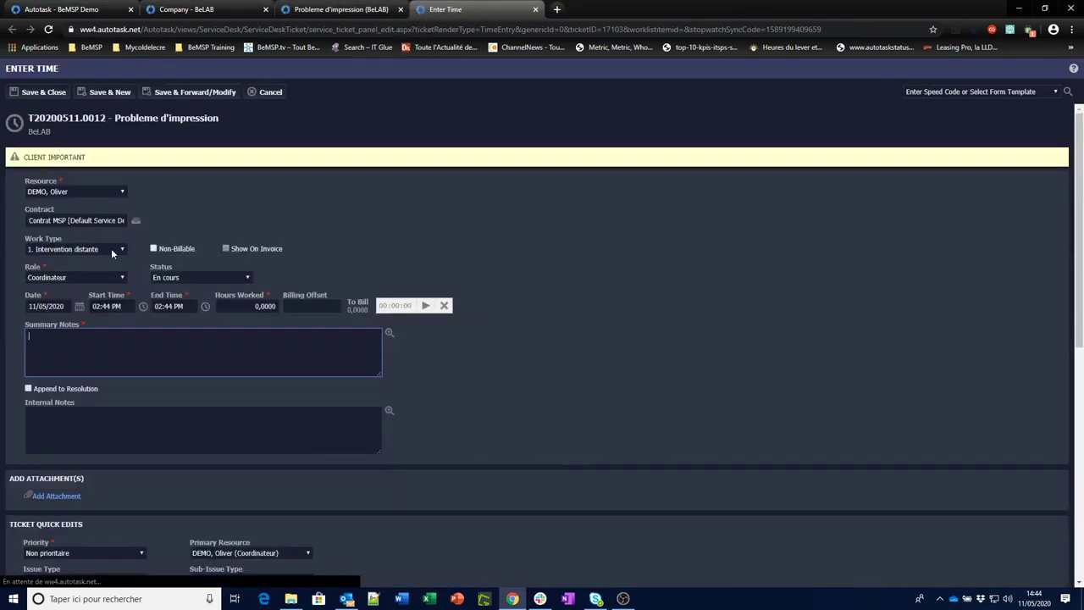
click(122, 248)
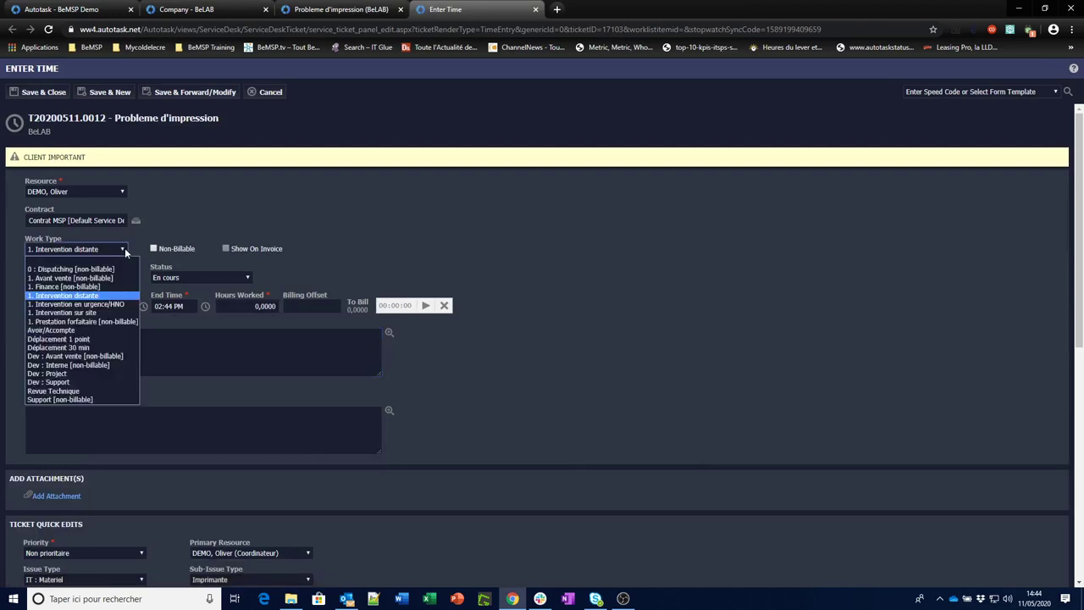
click(96, 313)
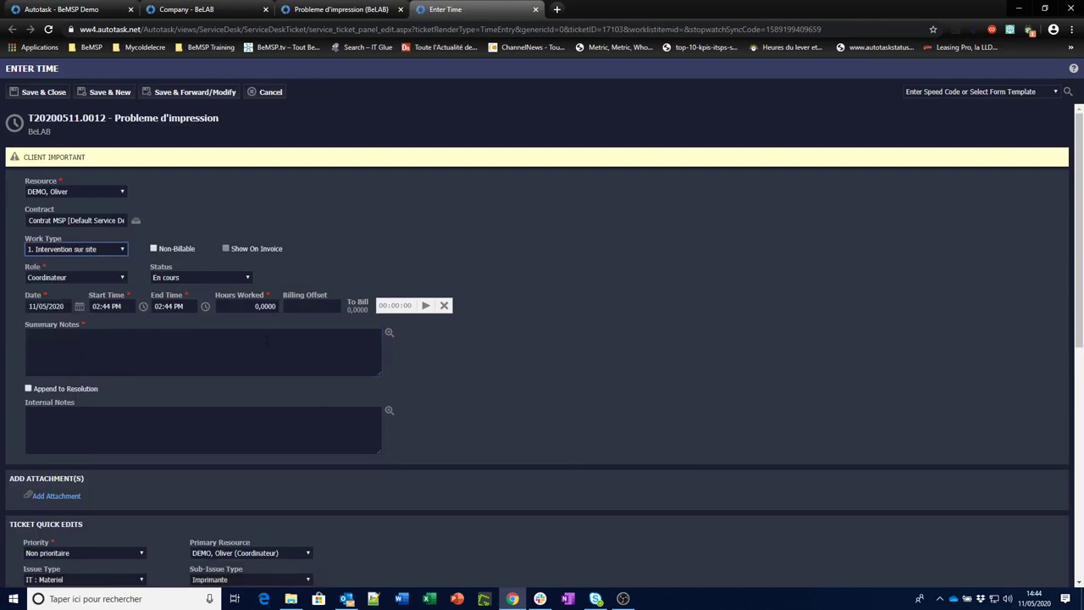
click(248, 310)
text(1)
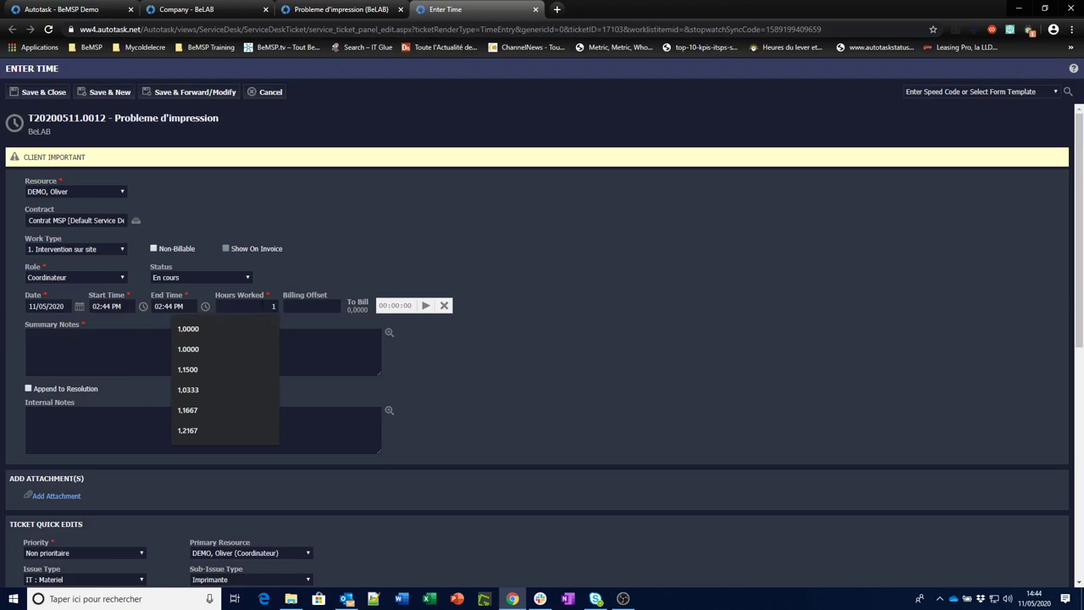
click(106, 343)
text(intervention o)
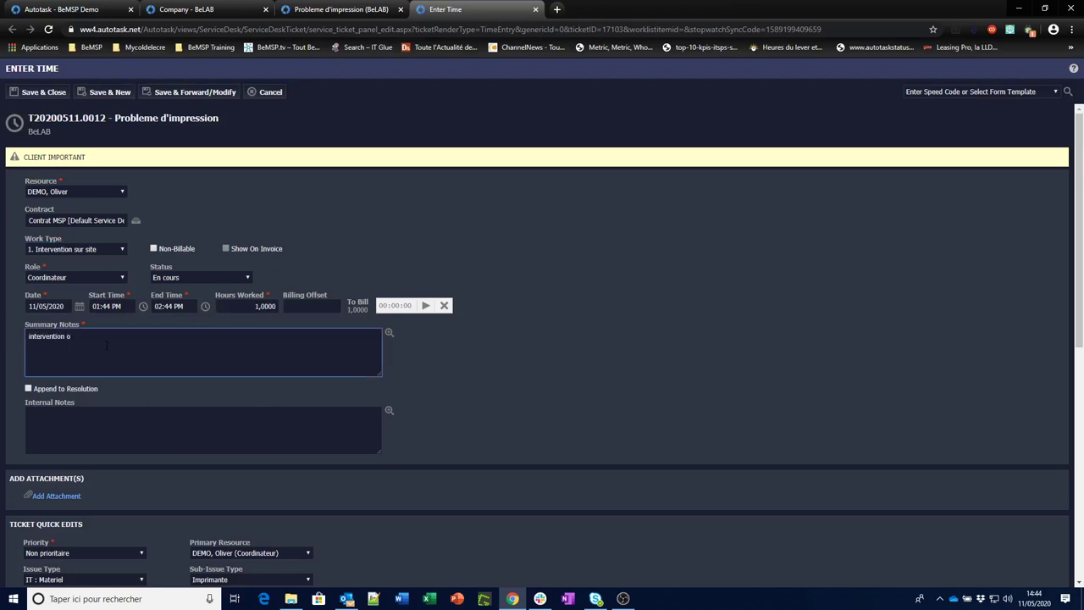
text(k)
Step: Add a "Frais kilométriques de déplacement" charge to the time entry, check its quantity and billable amount, and save the entry
drag(1079, 288, 1077, 397)
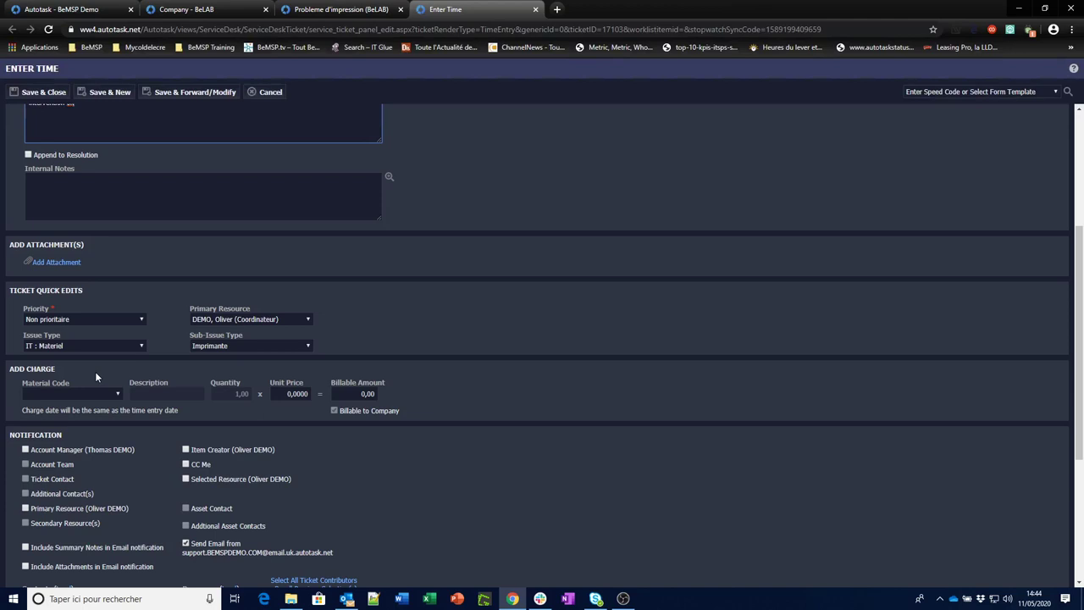
click(117, 394)
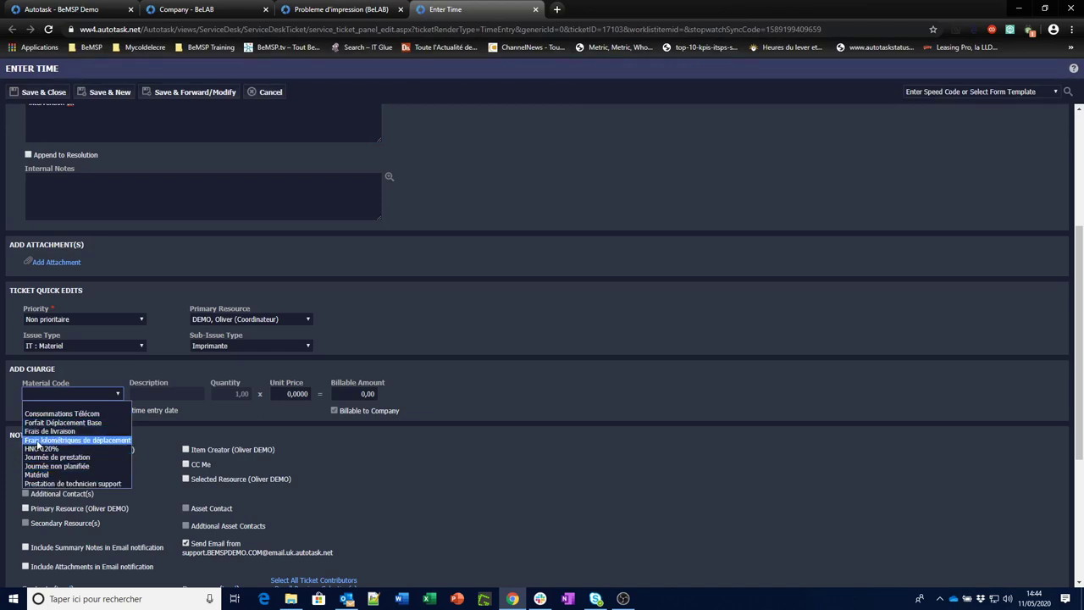
key(Escape)
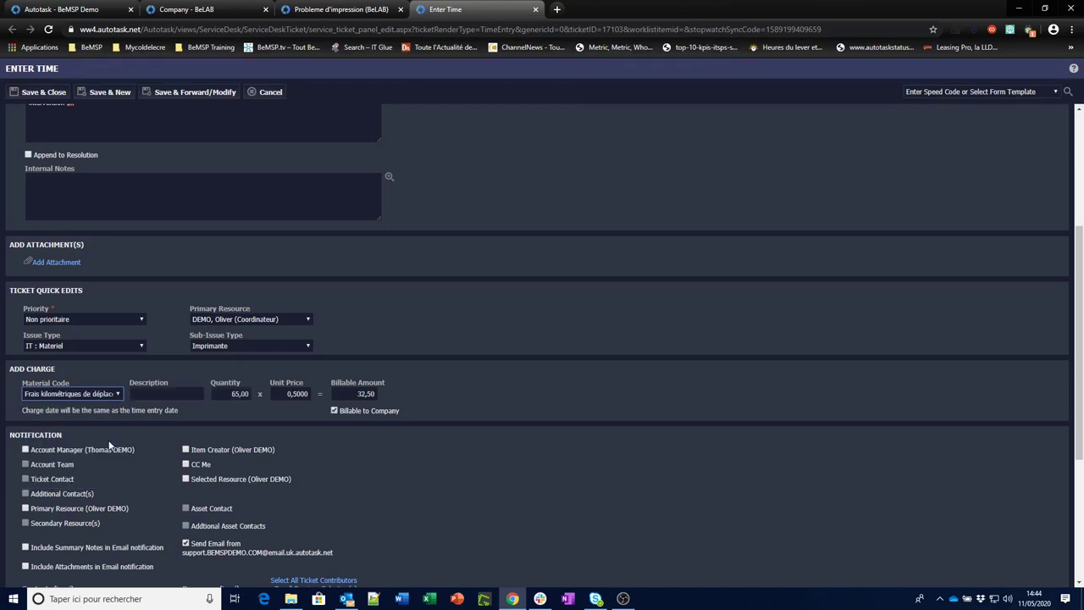
drag(230, 394, 248, 394)
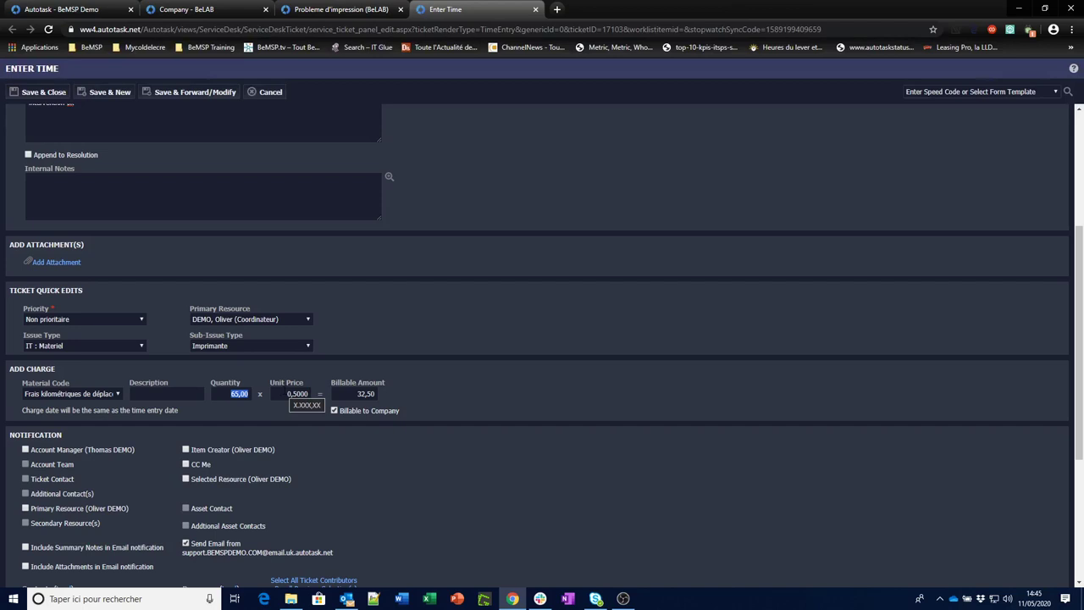
drag(355, 394, 381, 397)
click(46, 92)
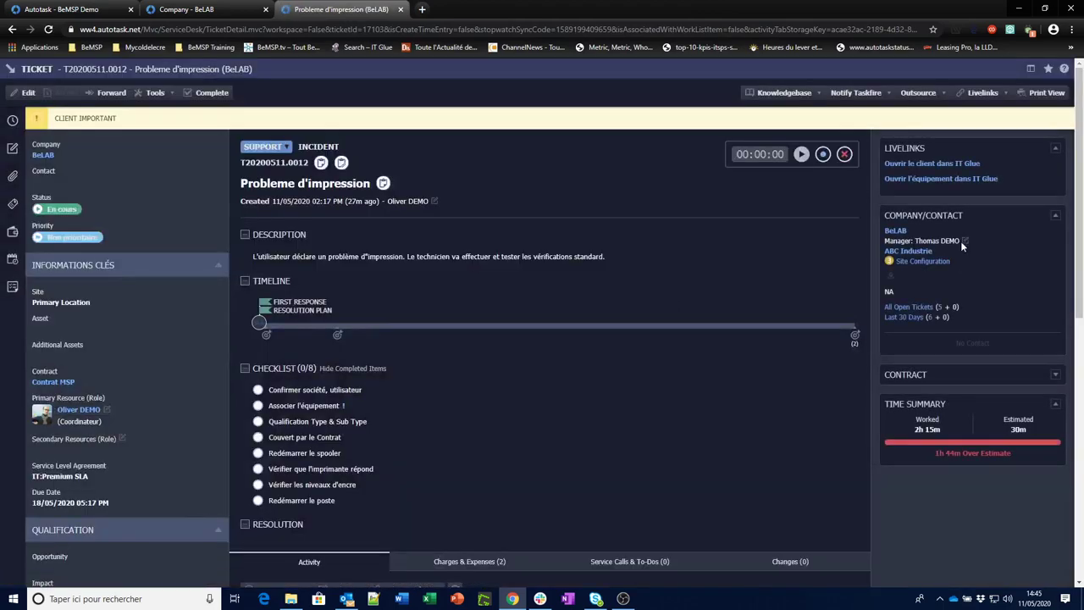
Step: Review the activity entries, then the charges and expenses of the "Probleme d'impression" ticket
scroll(1082, 222, down, 1)
scroll(1081, 221, down, 3)
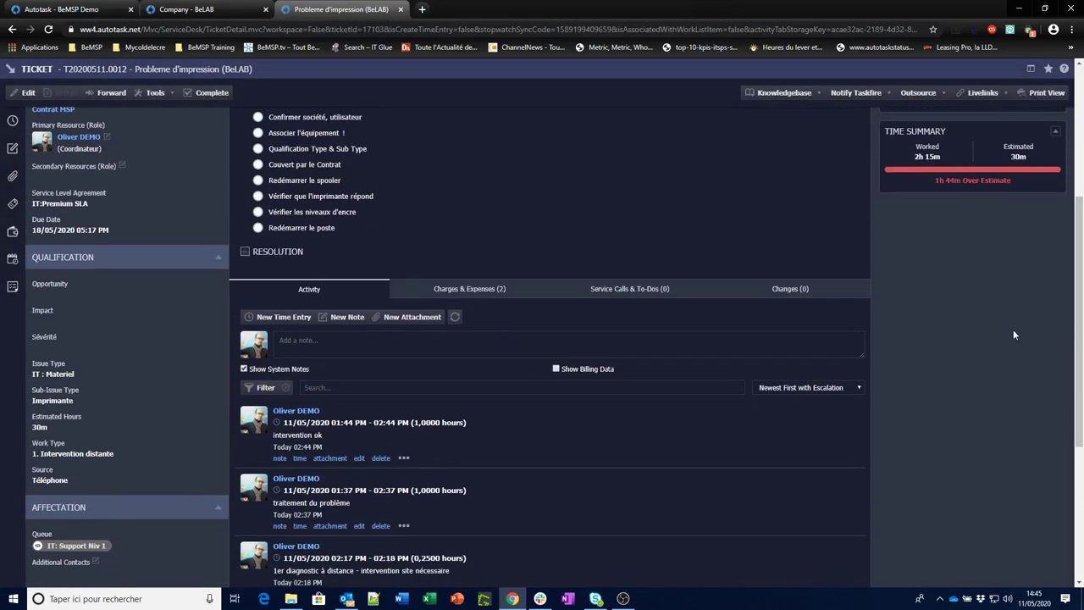
click(488, 292)
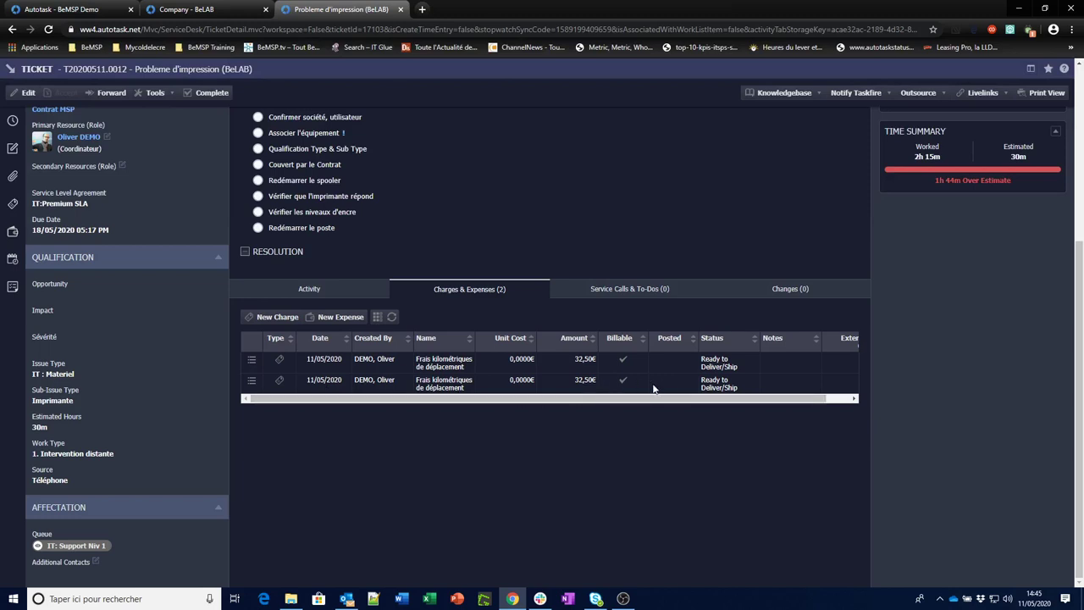
Step: Search the Approve & Post charges dated 11/05/2020 and check the extended price of BeLAB's first mileage charge
click(52, 12)
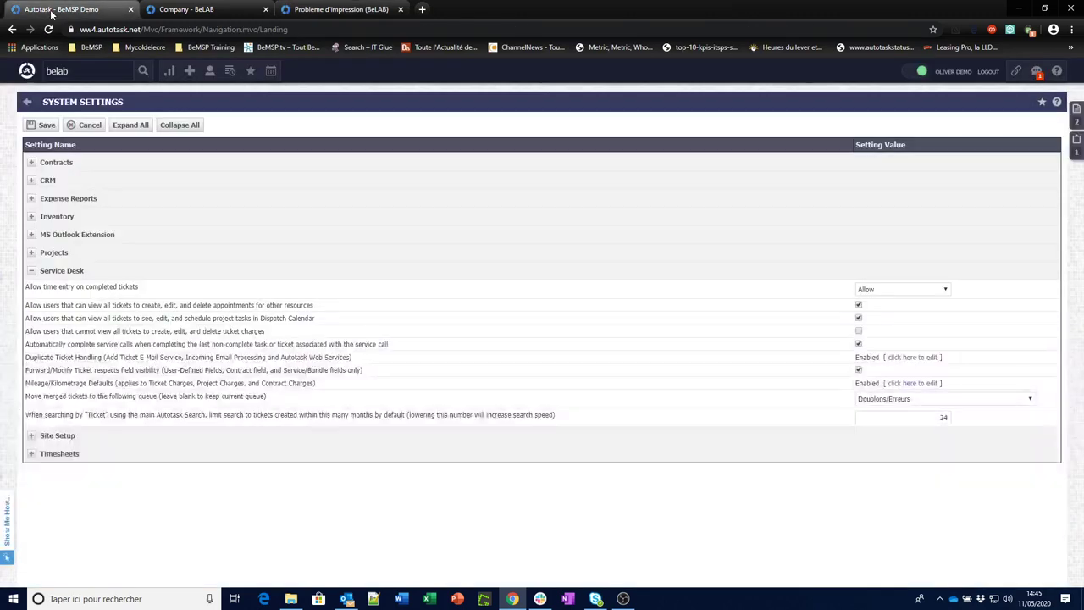
mouse_move(247, 69)
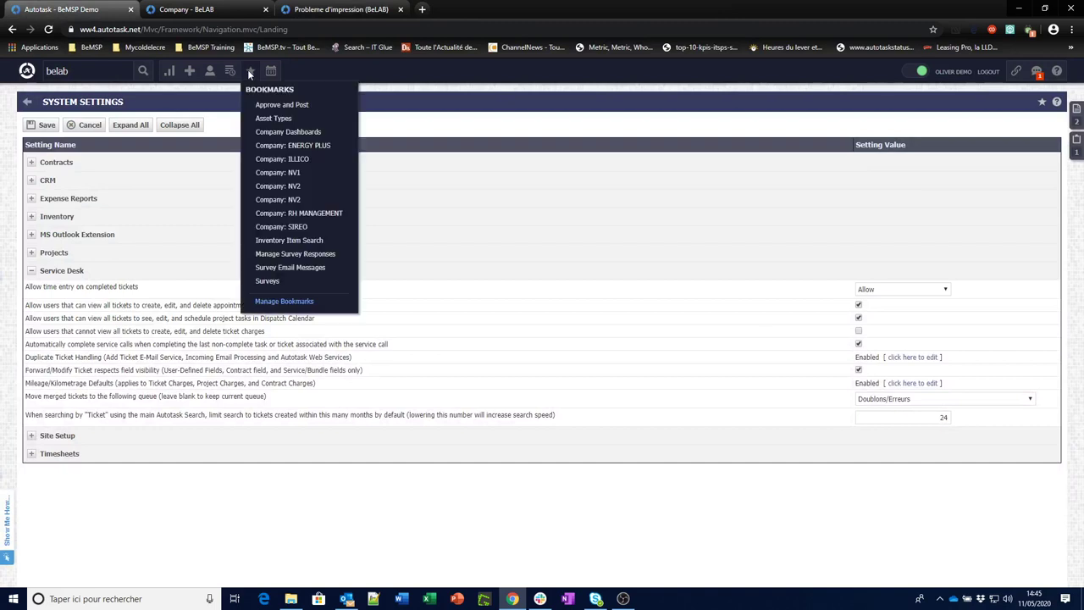
click(273, 105)
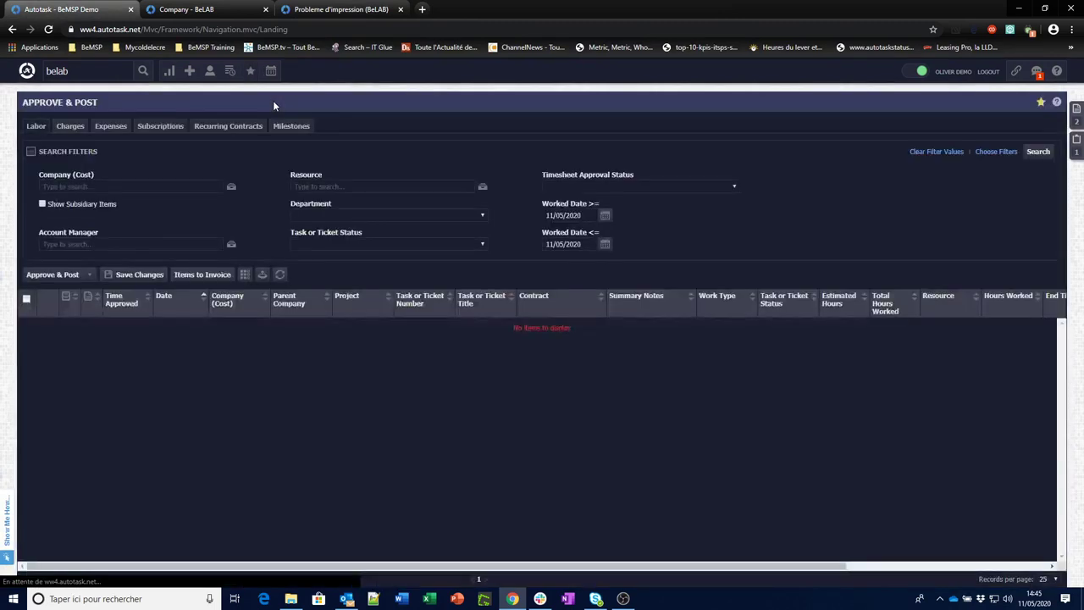
click(75, 126)
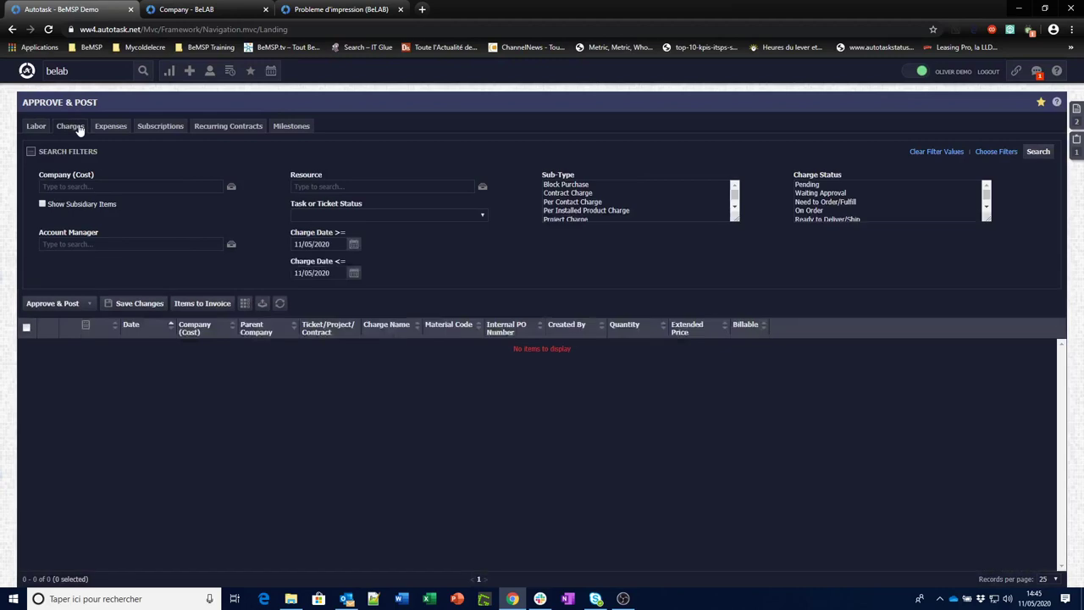
click(1035, 152)
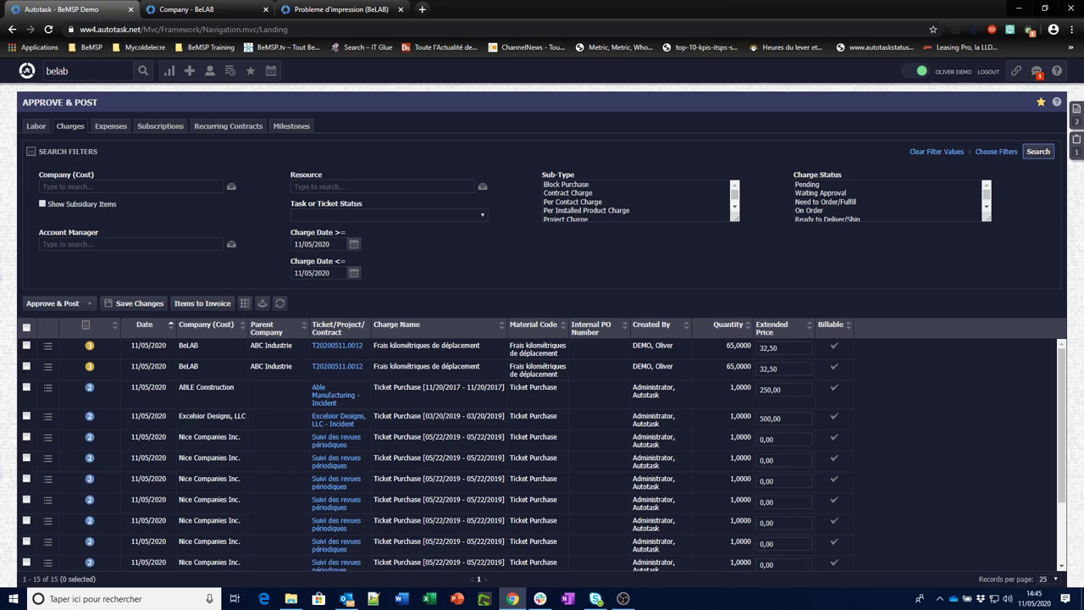
click(787, 347)
Step: Open the BeLAB company record for editing and check its round-trip distance in kilometres
click(180, 10)
click(108, 95)
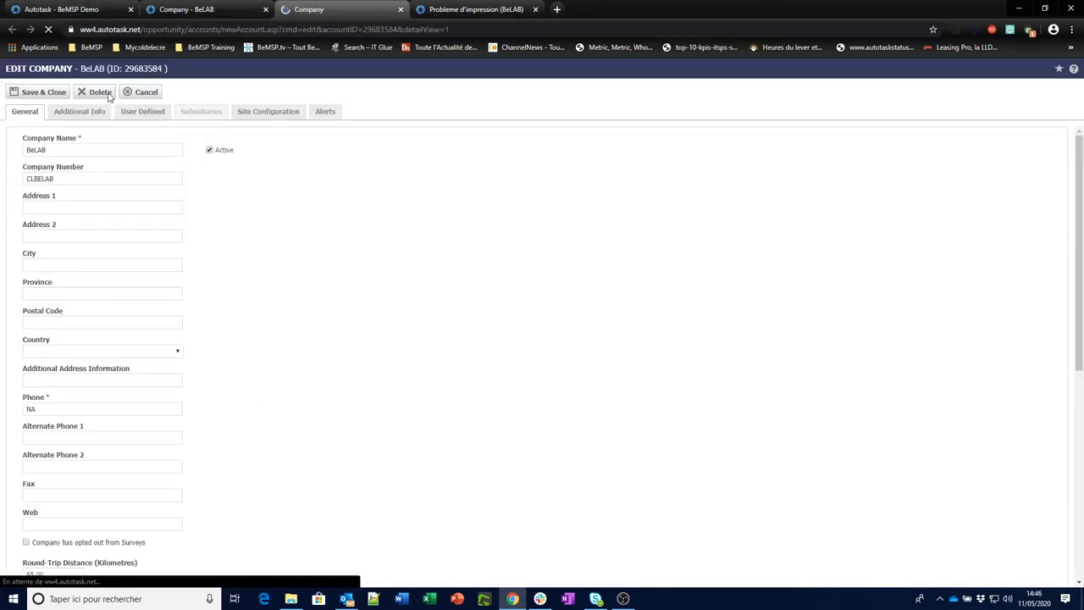
scroll(1055, 454, down, 5)
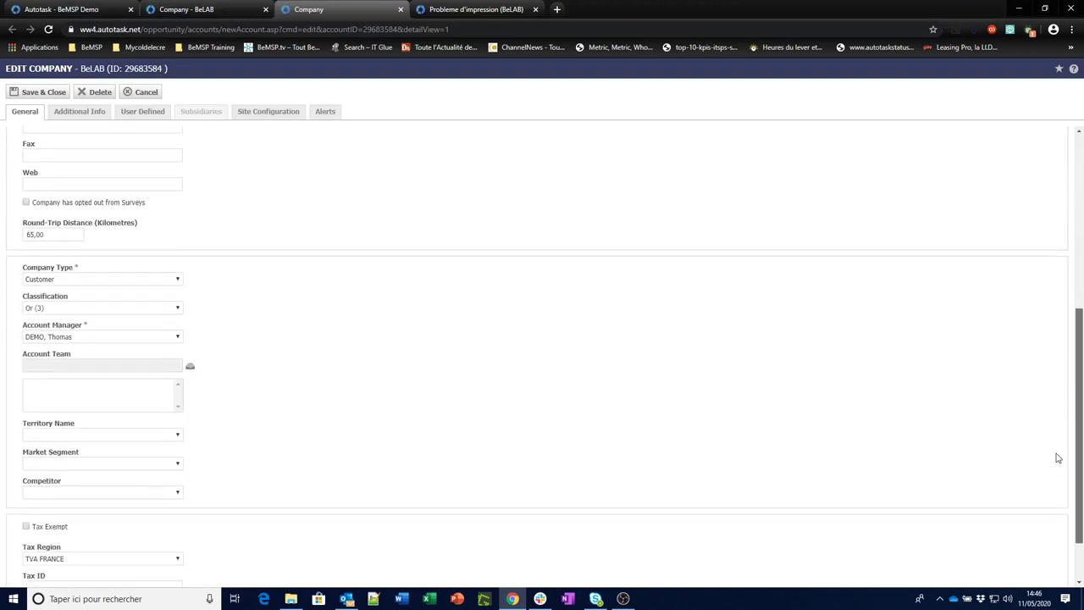
drag(56, 223, 26, 223)
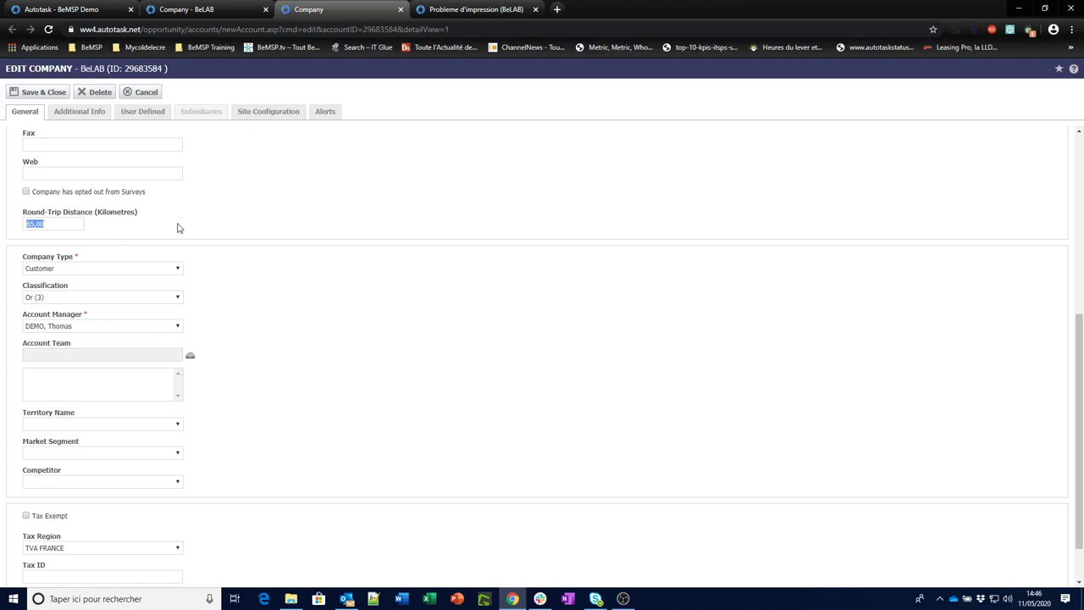
Step: Return to the main Autotask page and display the material billing codes from the finance, accounting and invoicing admin settings
click(64, 9)
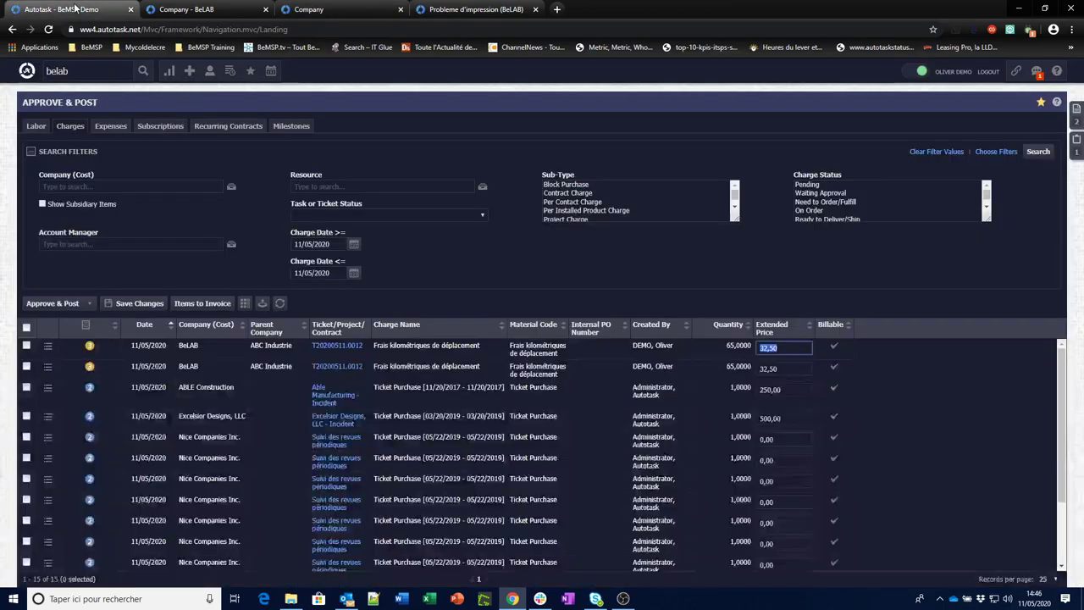
mouse_move(28, 73)
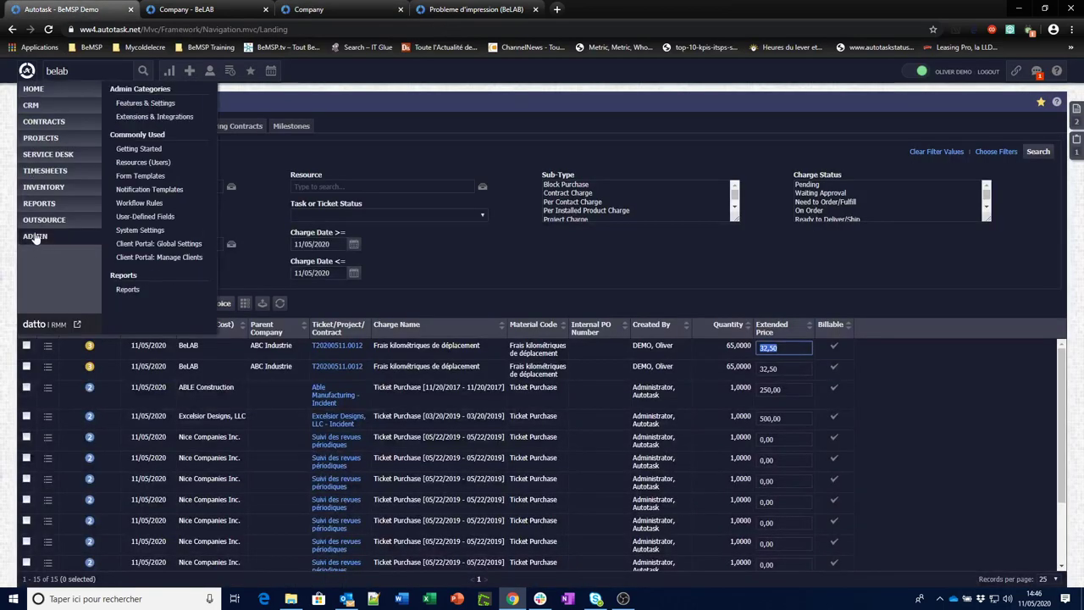
click(152, 103)
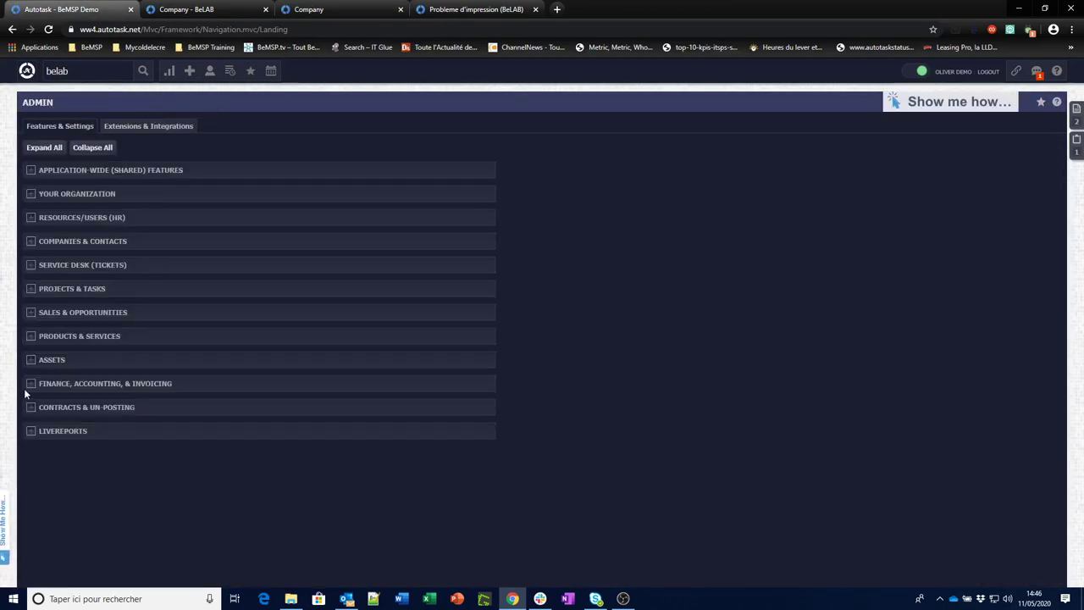
click(30, 380)
scroll(85, 308, down, 2)
click(75, 247)
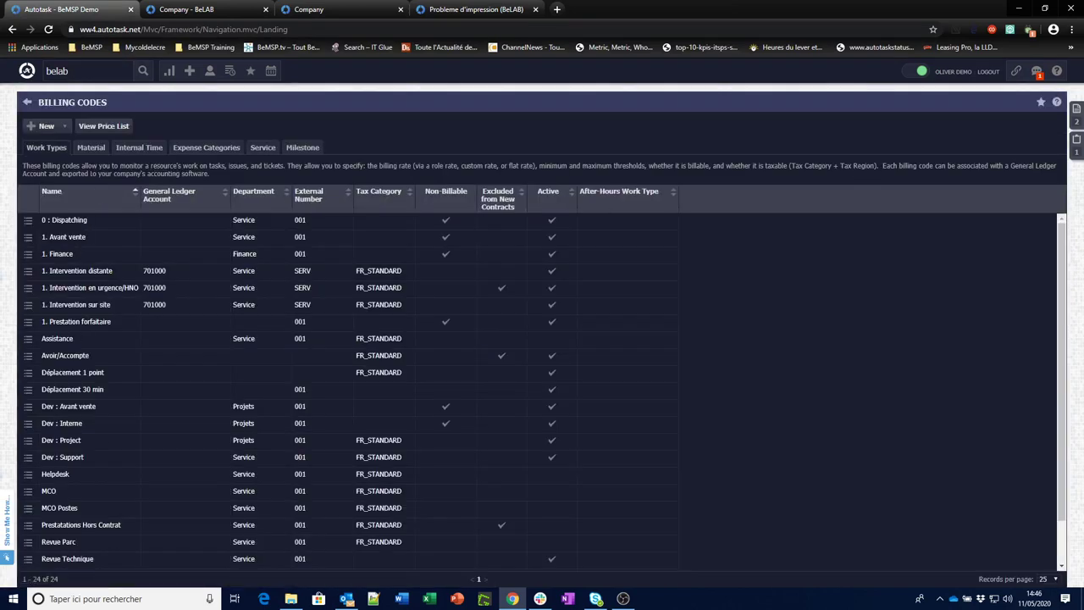
click(89, 151)
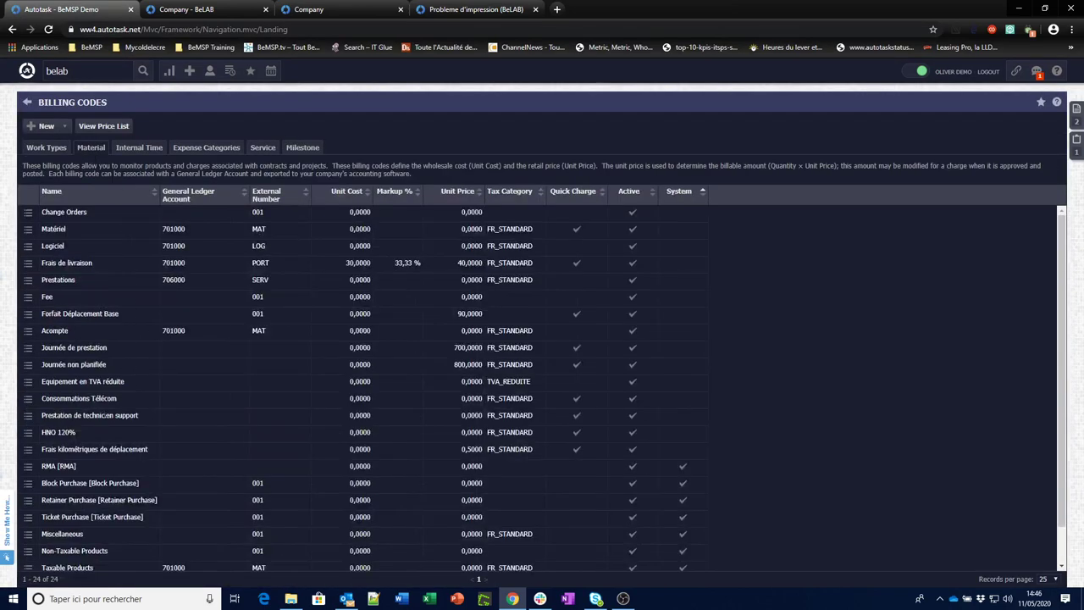
Step: Check the unit price of the "Frais kilométriques de déplacement" material code and close it without saving
click(28, 465)
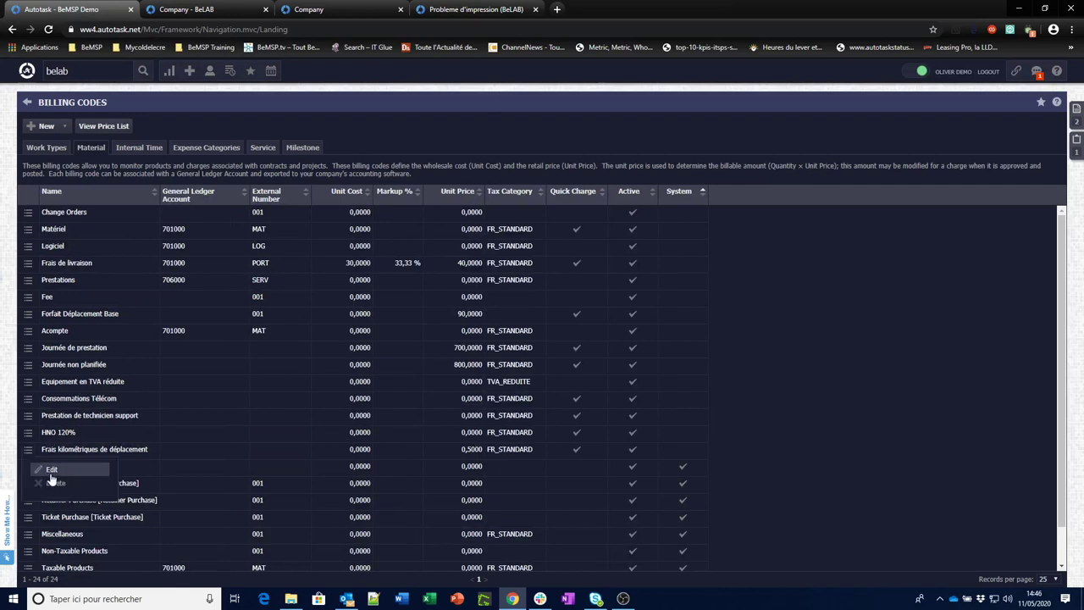
click(51, 470)
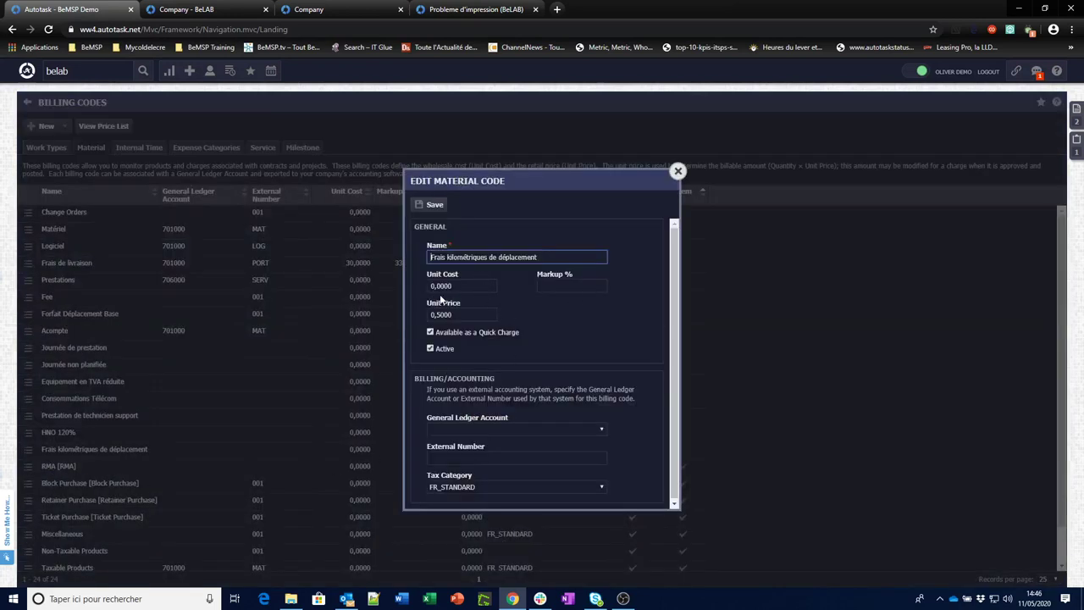
click(440, 314)
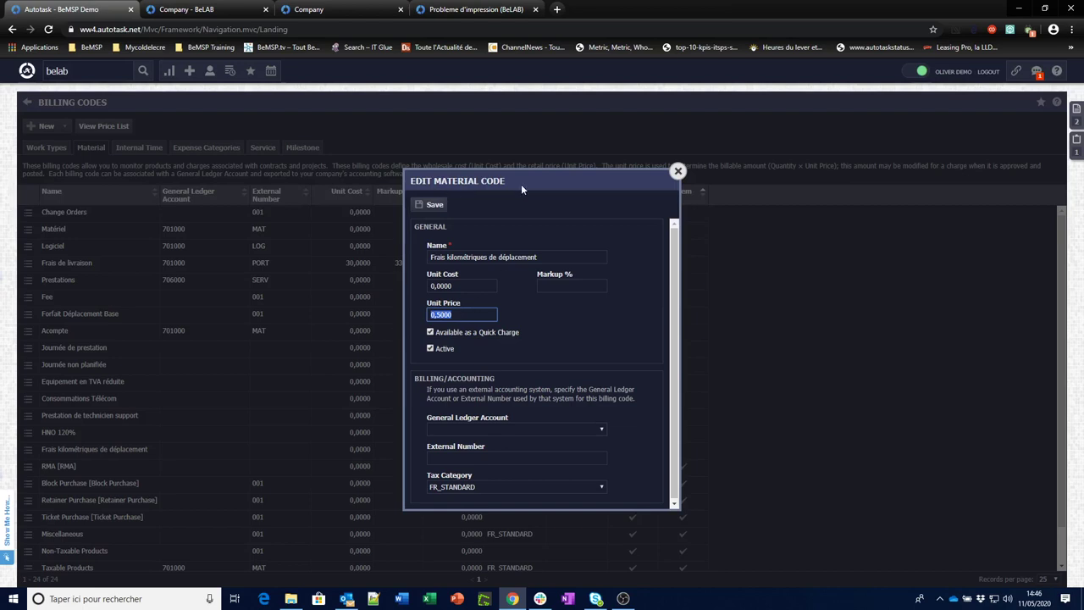
click(677, 171)
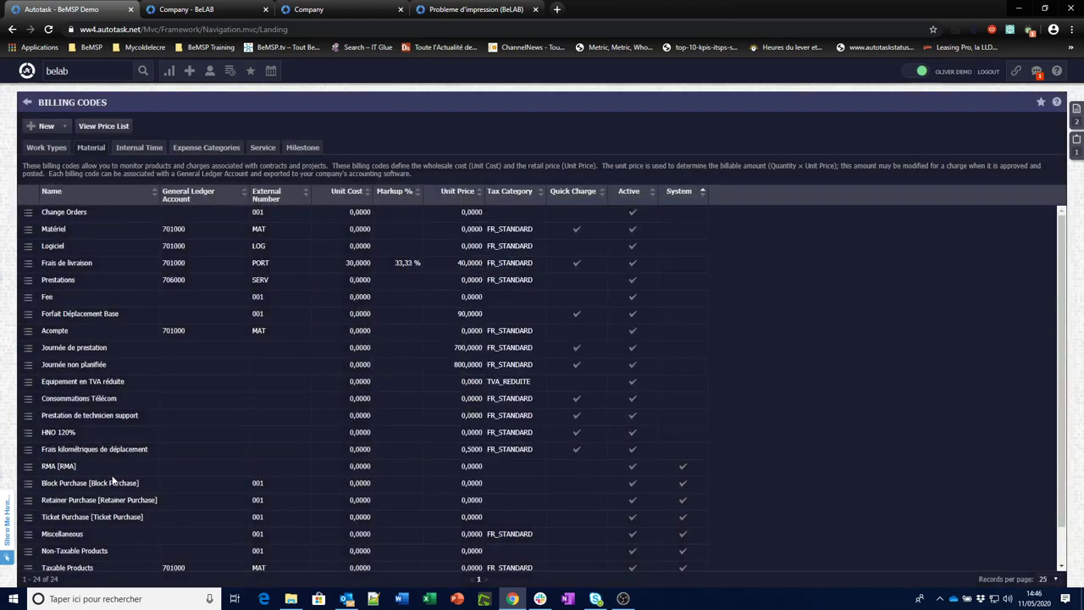